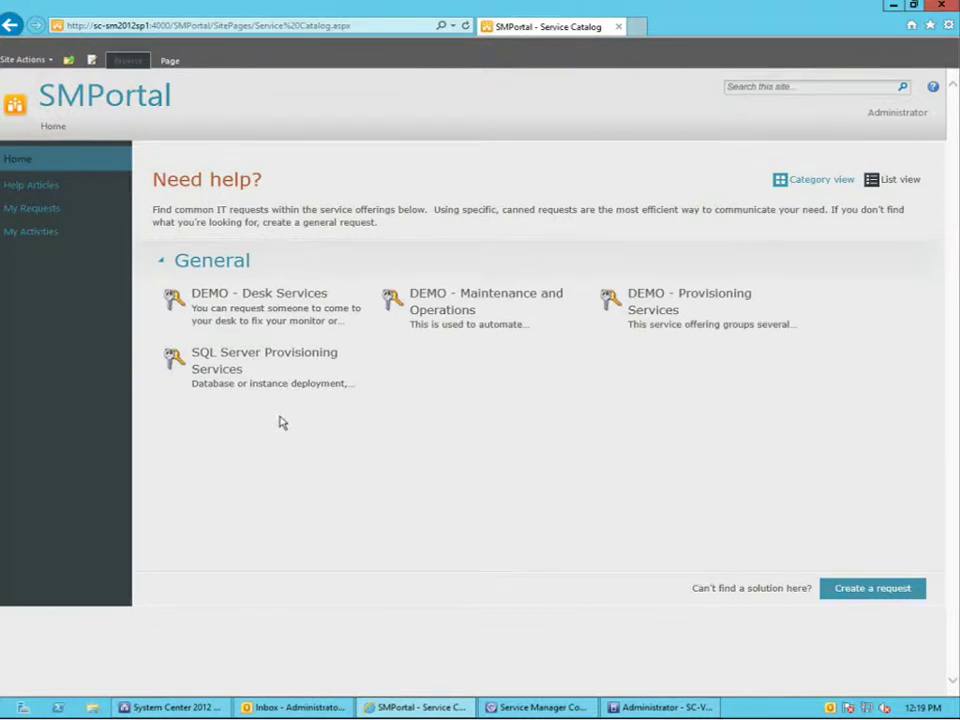
Step: Open the Request New Database form from the SQL Server Provisioning Services offering
click(279, 376)
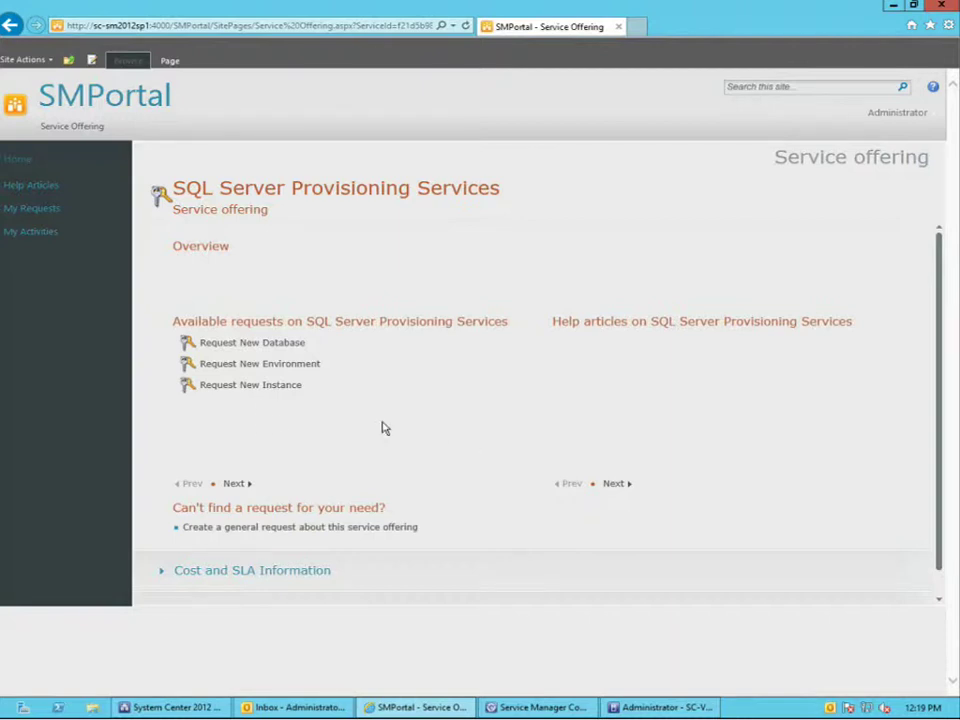
click(306, 348)
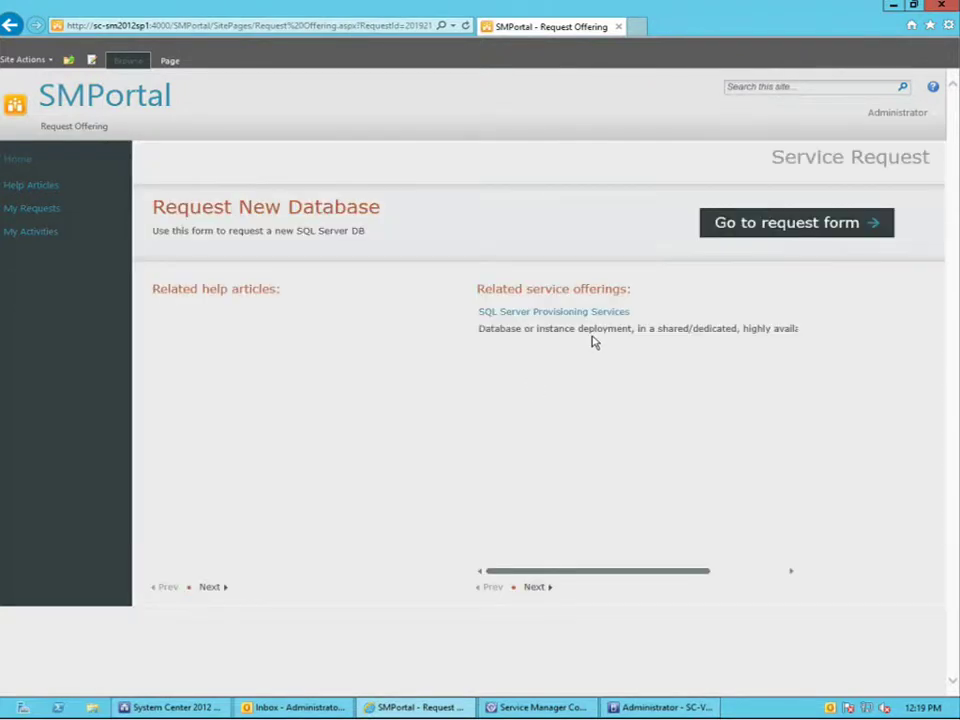
click(782, 232)
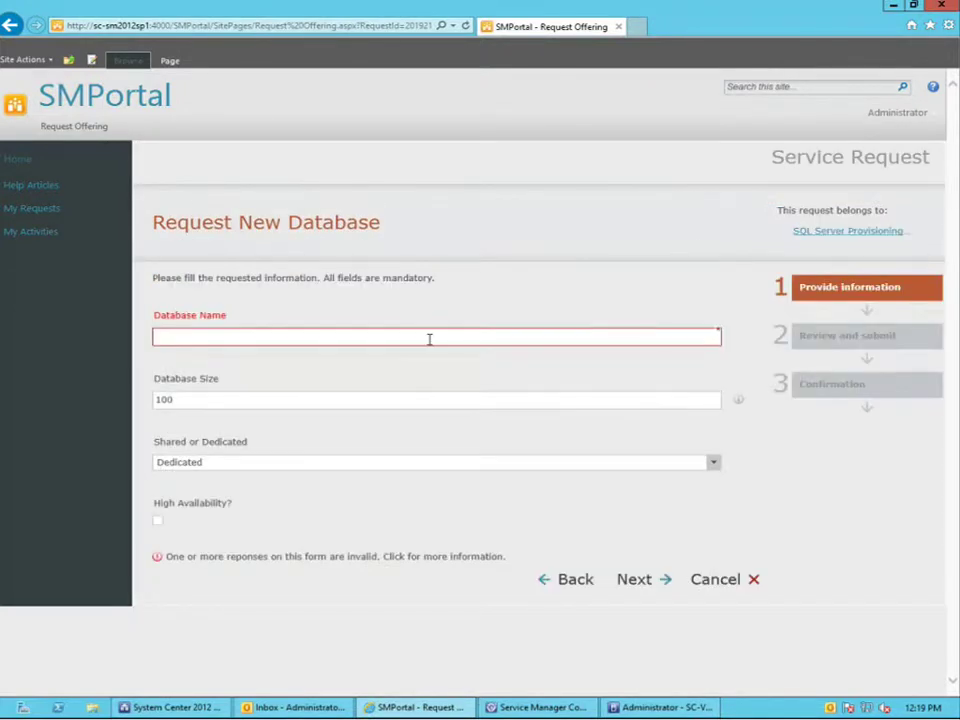
Step: Fill in the request with database name DB0123 and Dedicated hosting, and submit it
click(421, 338)
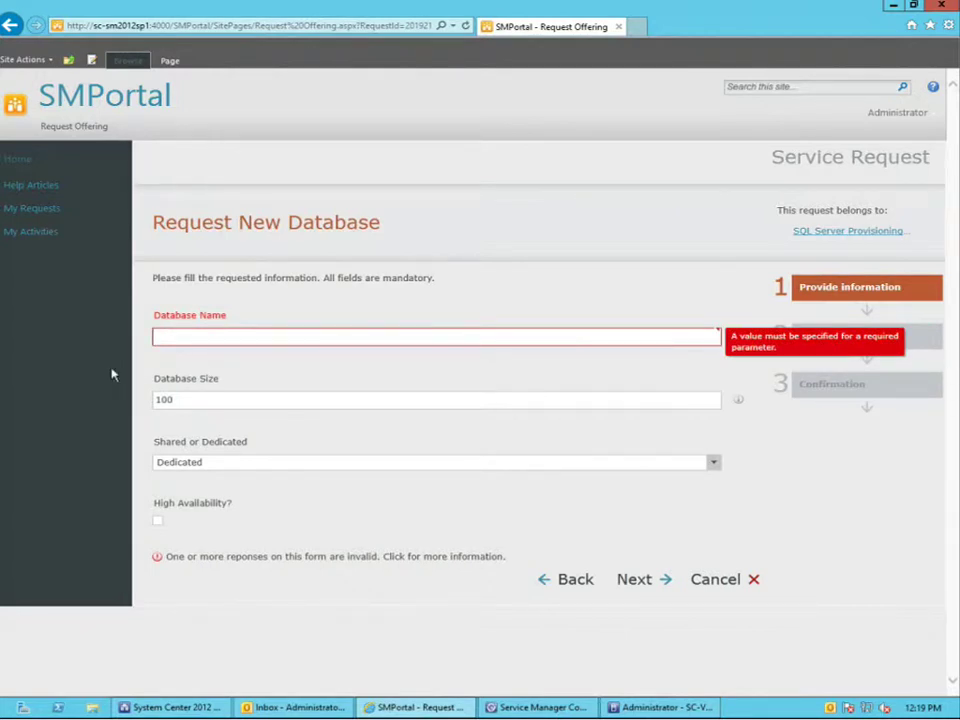
text(DB)
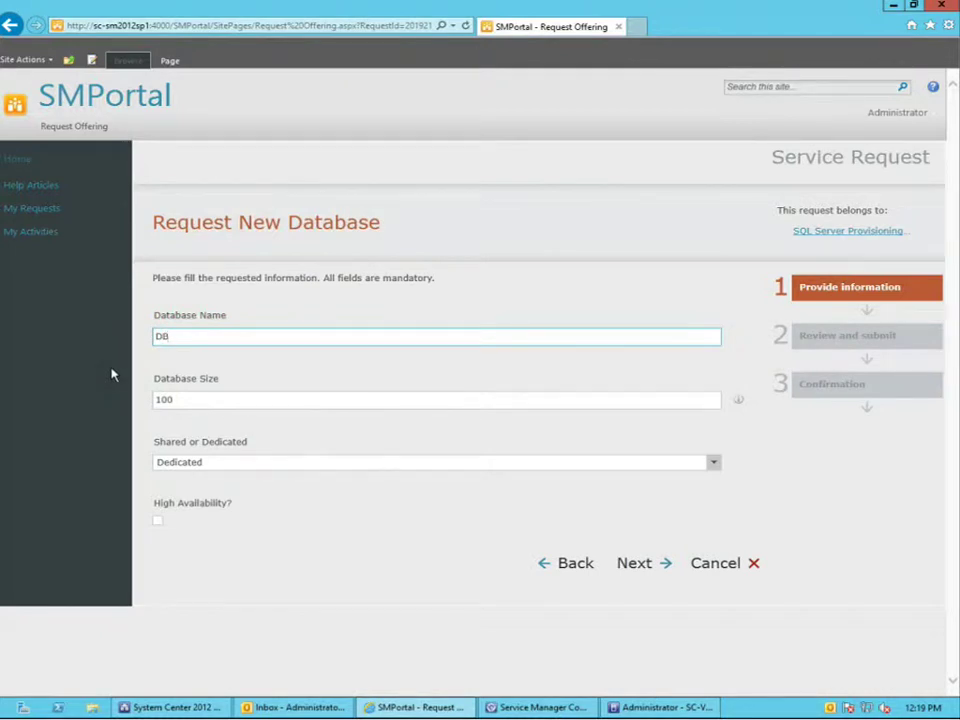
text(0123)
click(348, 462)
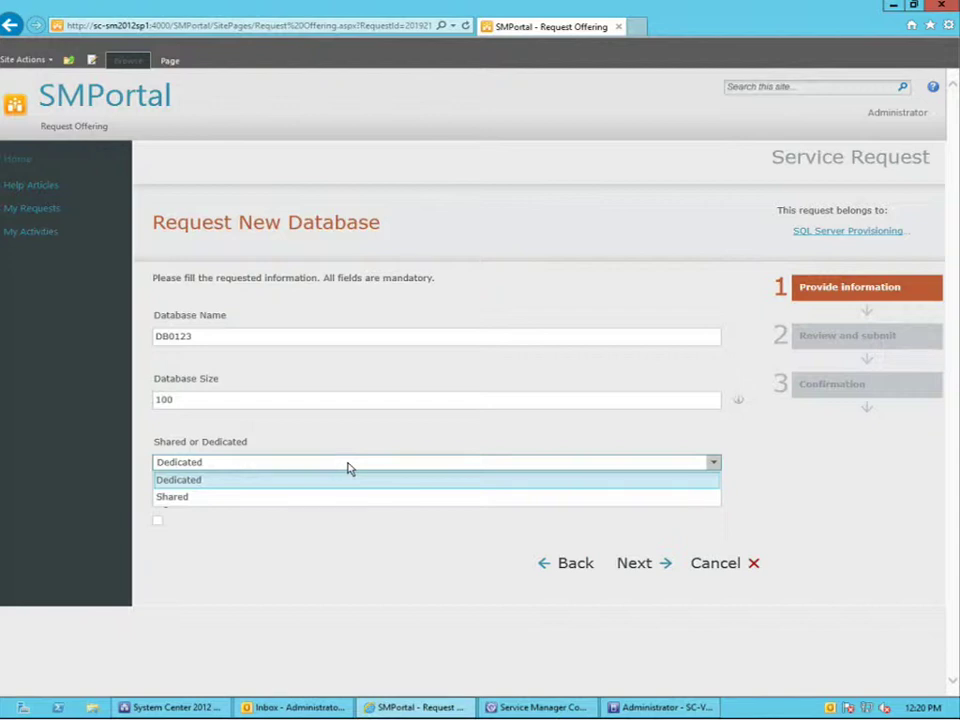
click(348, 480)
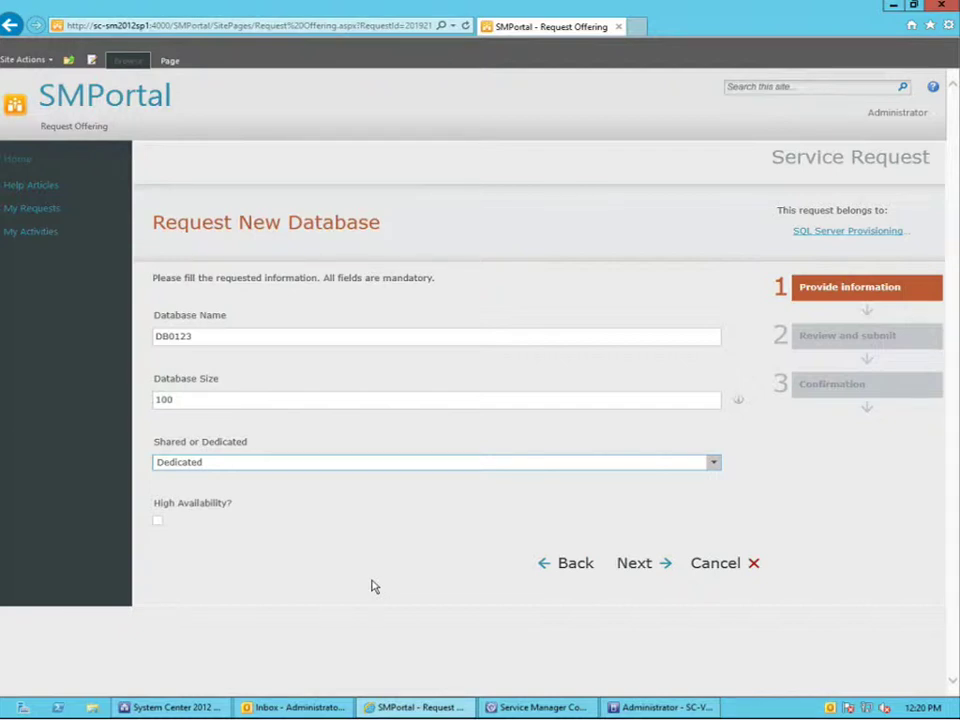
click(636, 563)
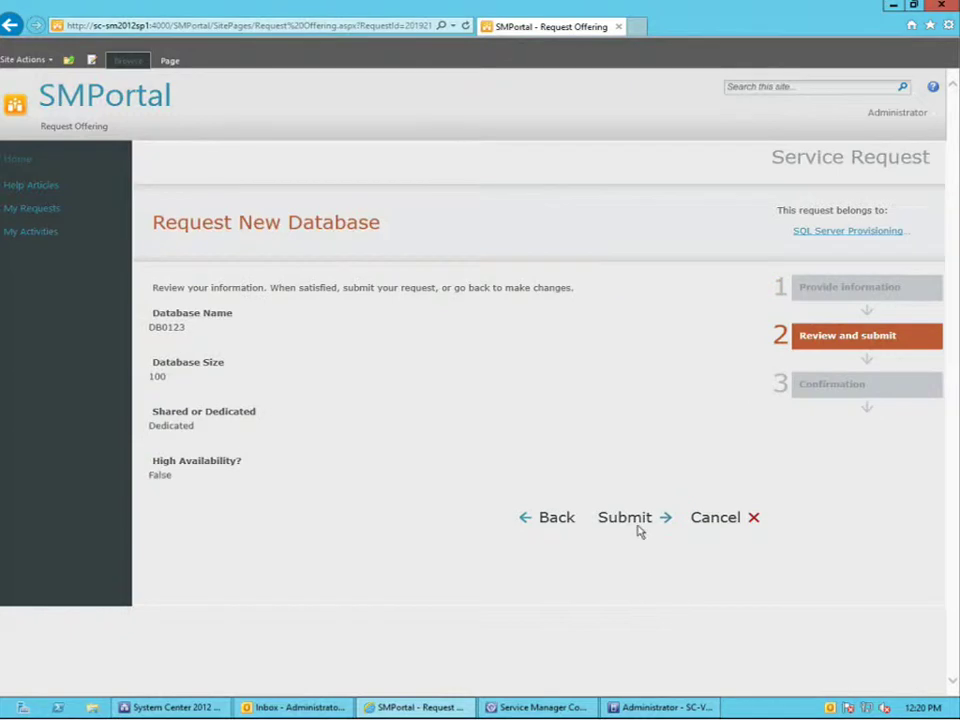
click(636, 521)
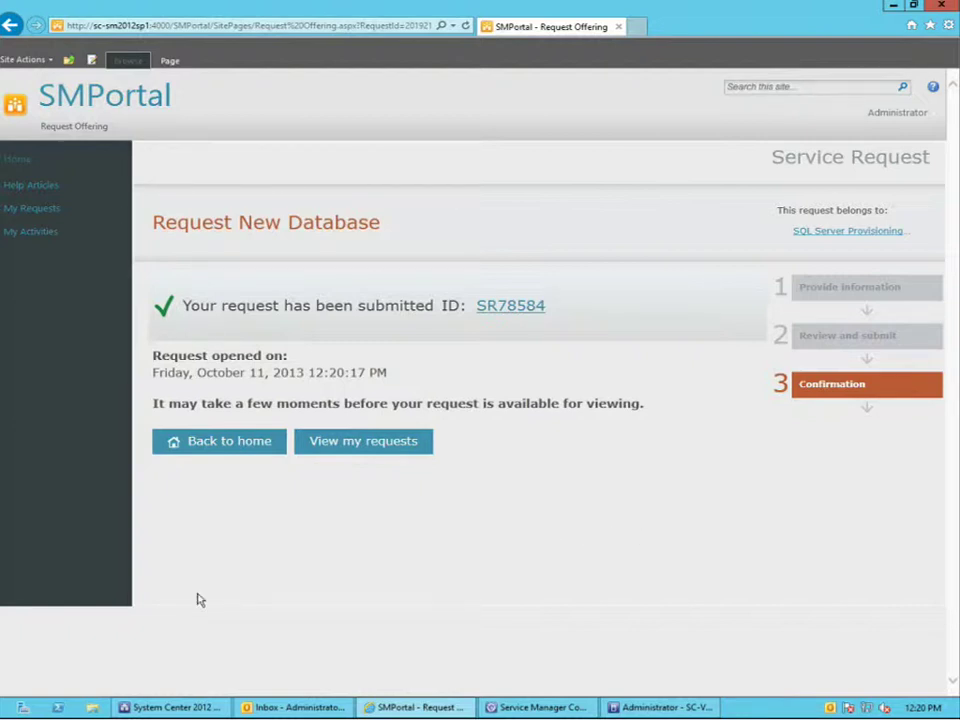
Step: Switch to Service Manager Console, refresh the in-progress review activities, and view the details of the Approve SQL Server Component Deployment activity
click(175, 707)
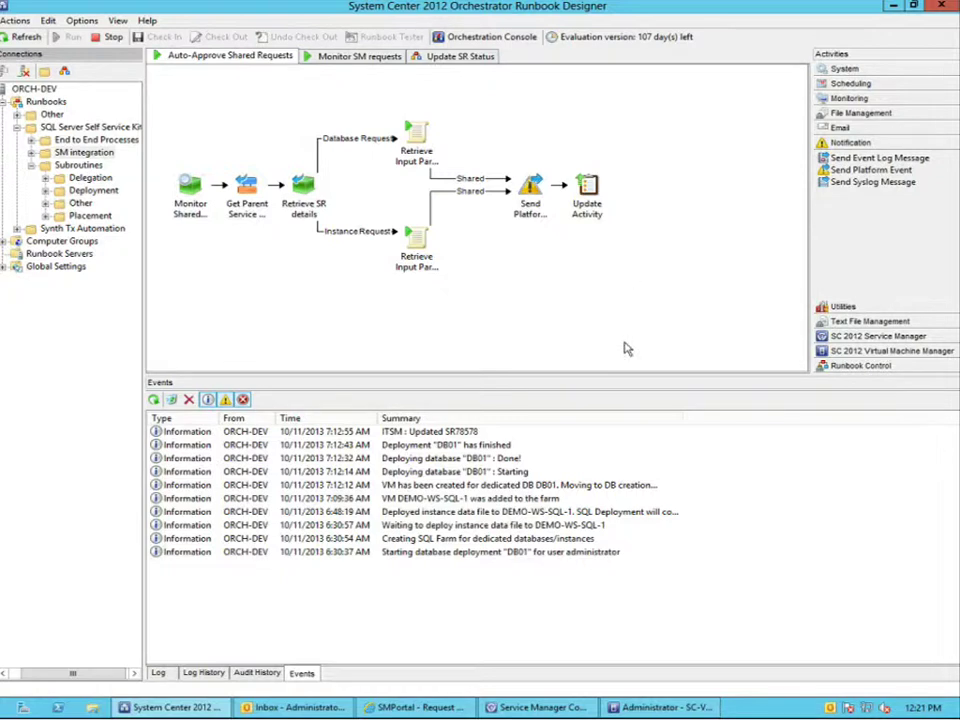
click(543, 707)
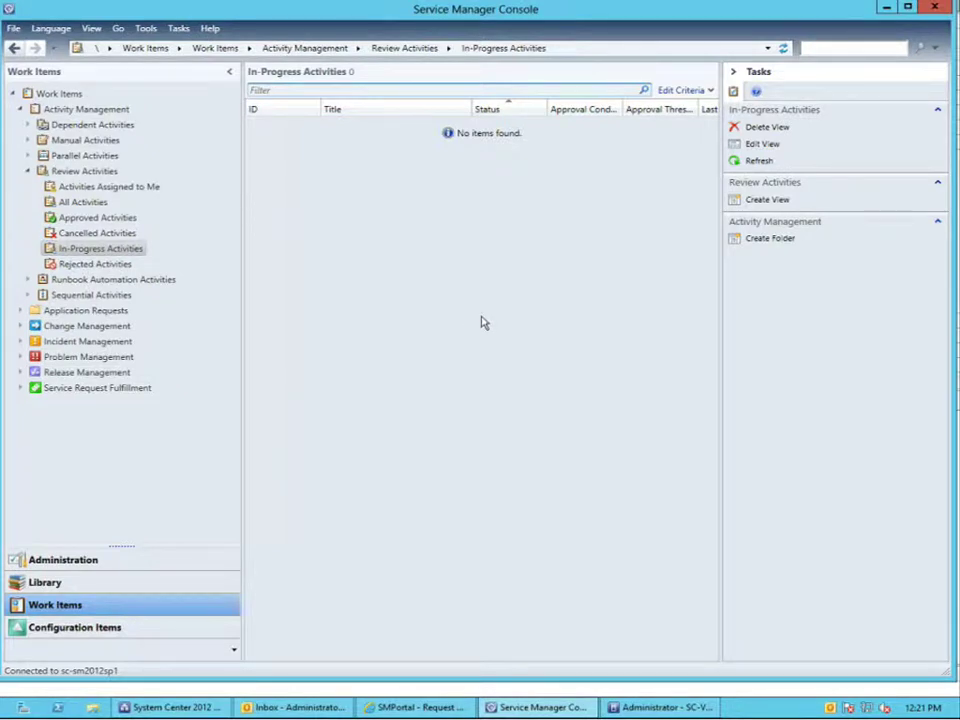
click(758, 163)
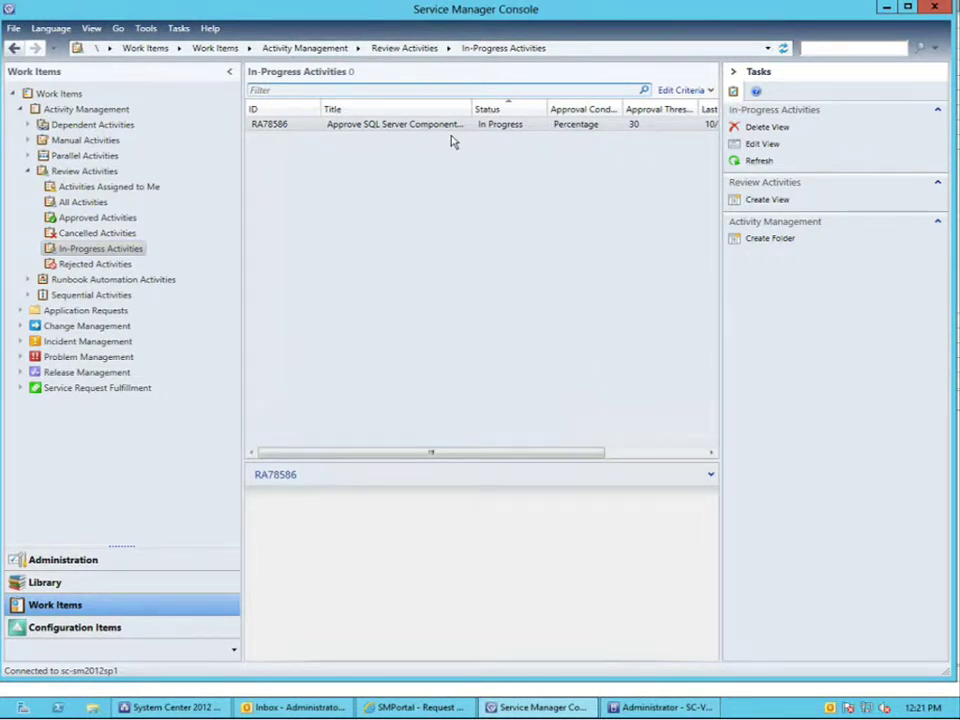
drag(469, 108, 508, 108)
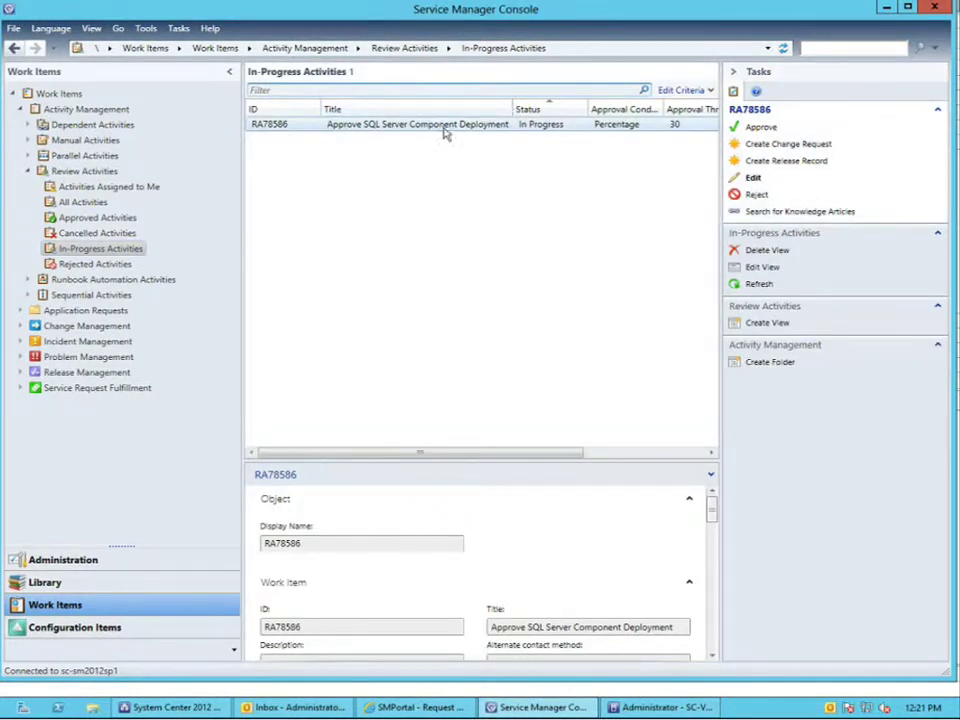
click(713, 549)
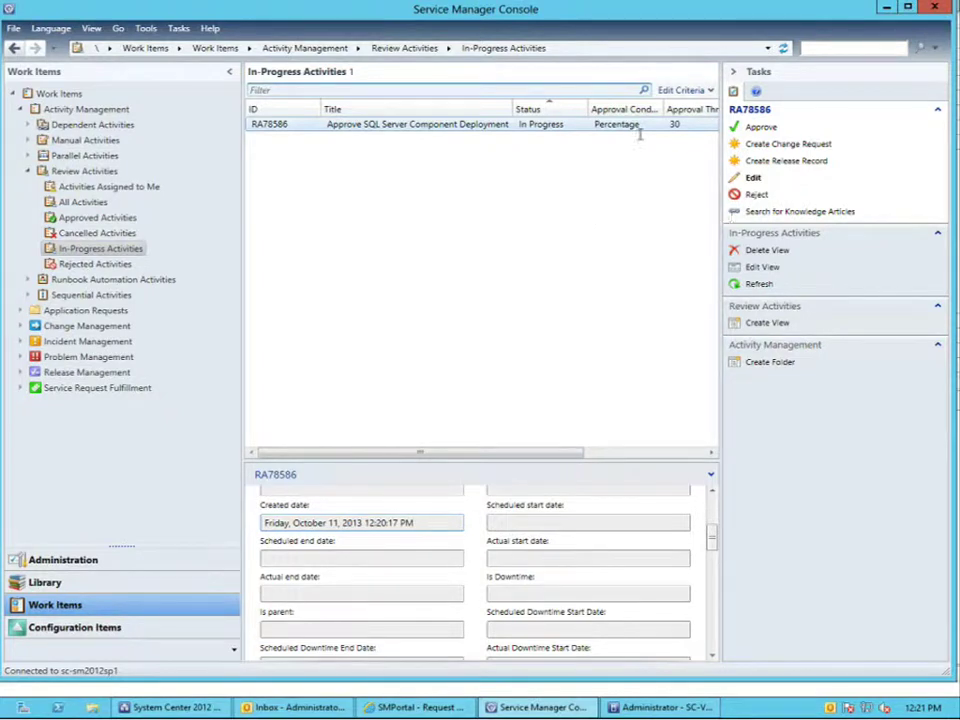
Step: Approve the SQL Server Component Deployment review activity with the comment "ok"
click(758, 128)
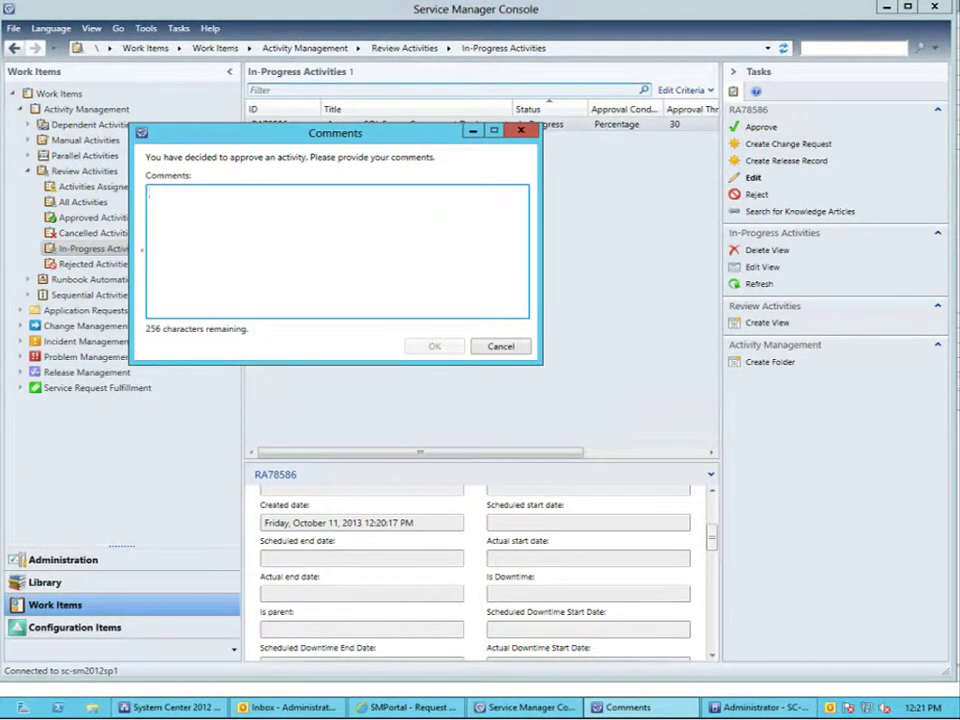
text(ok)
key(Return)
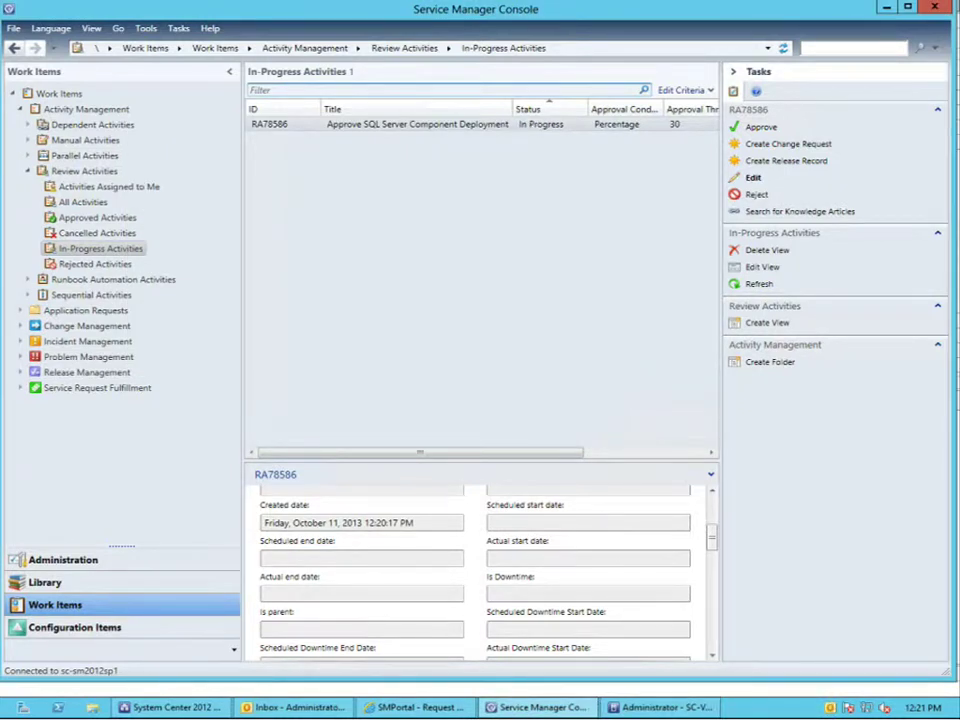
Step: Switch to Orchestrator Runbook Designer, show the Monitor SM requests runbook, and review the logged events of the earlier DB01 deployment
click(160, 708)
click(355, 56)
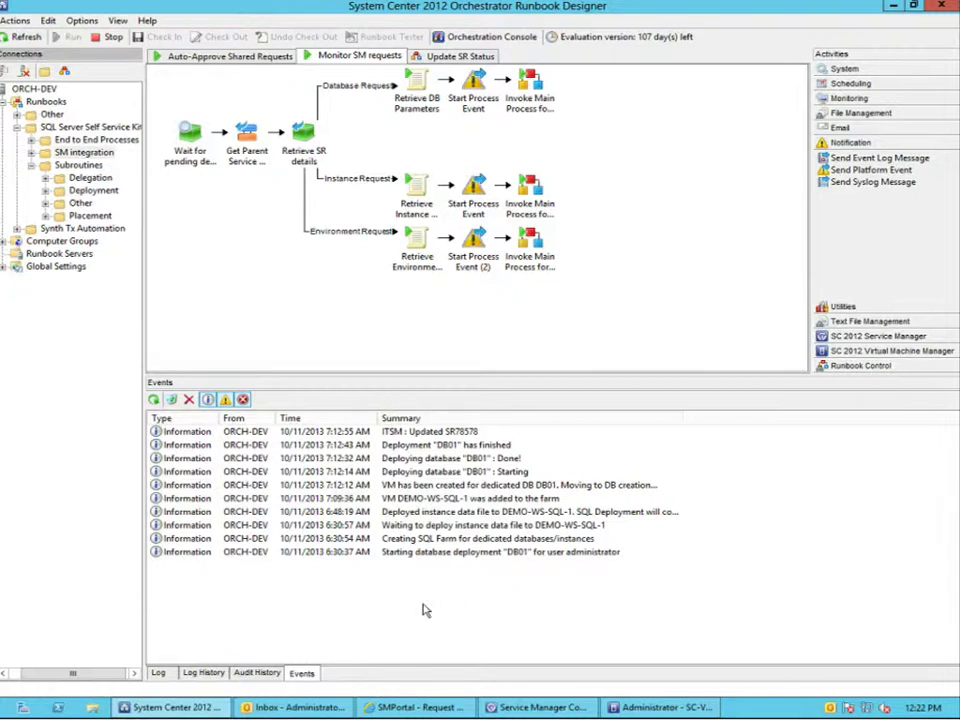
click(474, 556)
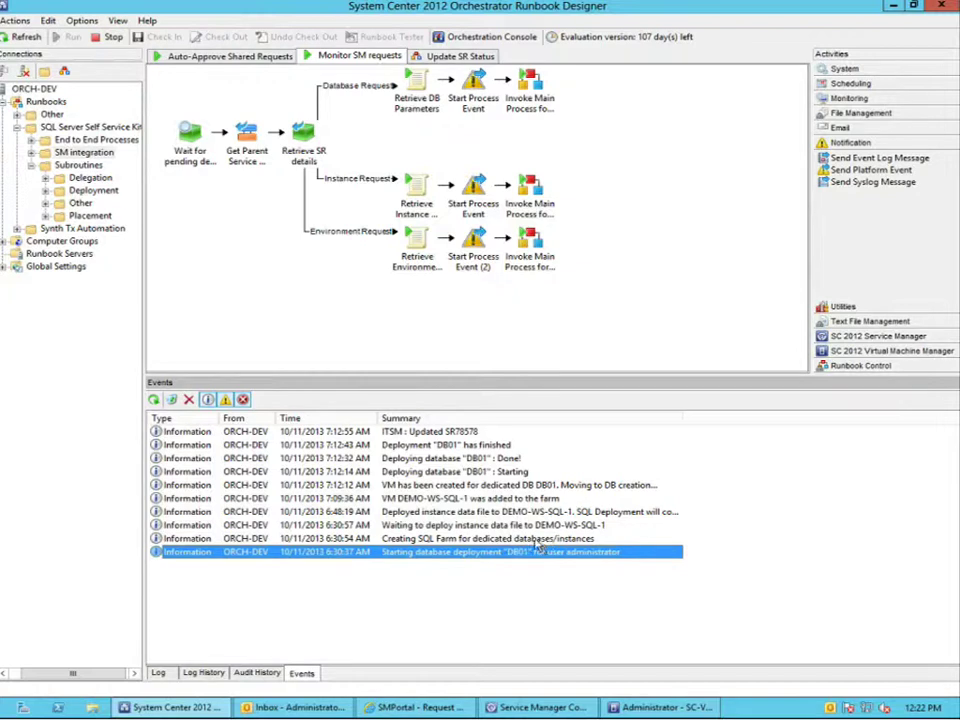
click(520, 541)
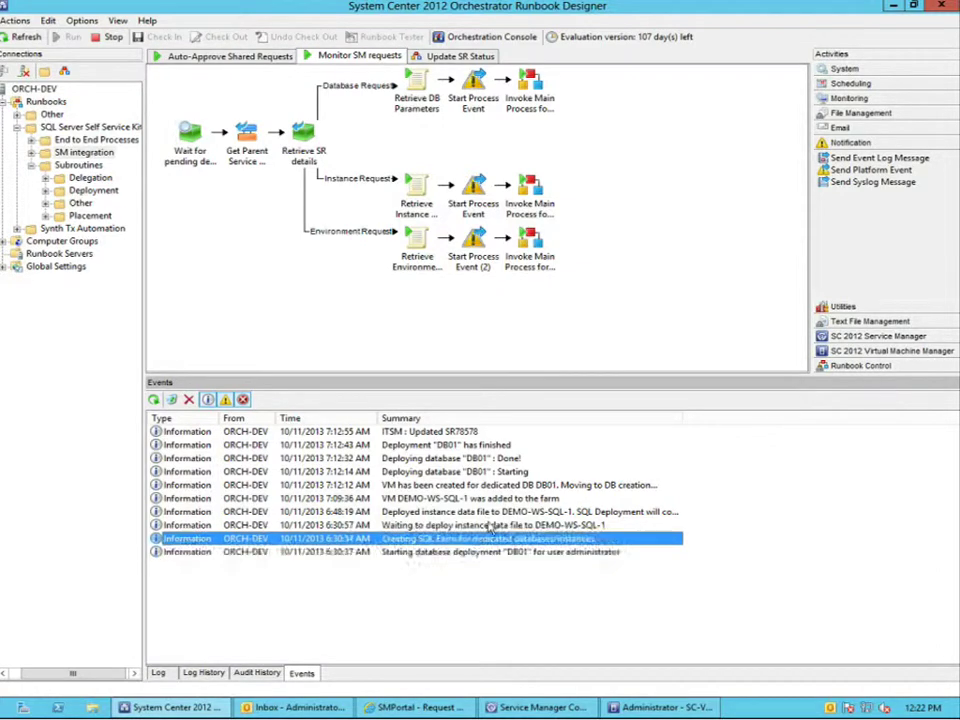
click(472, 472)
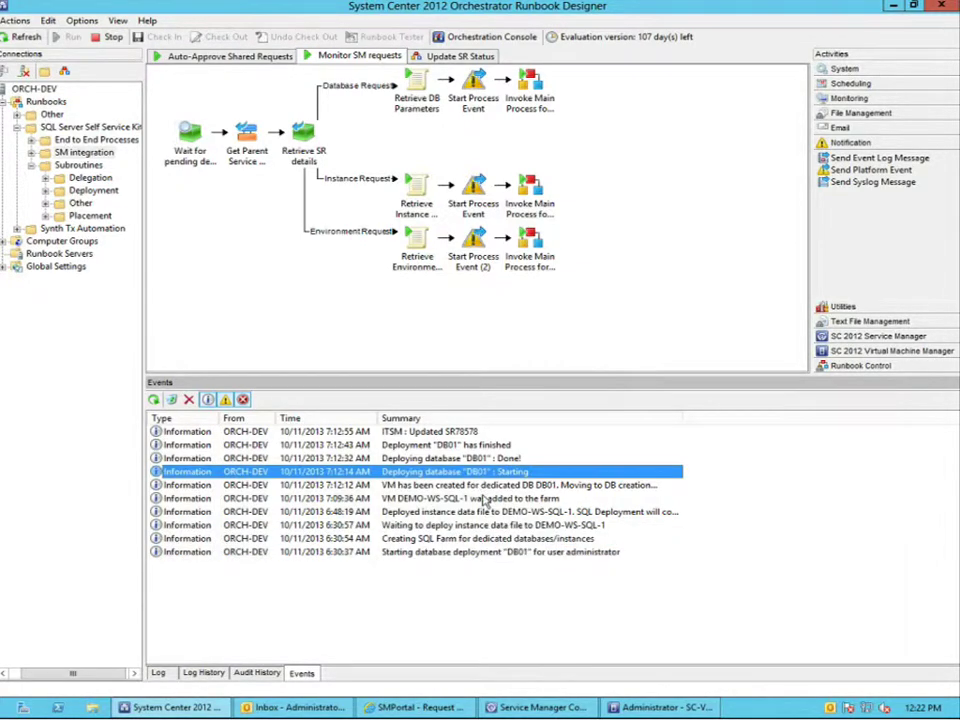
click(465, 433)
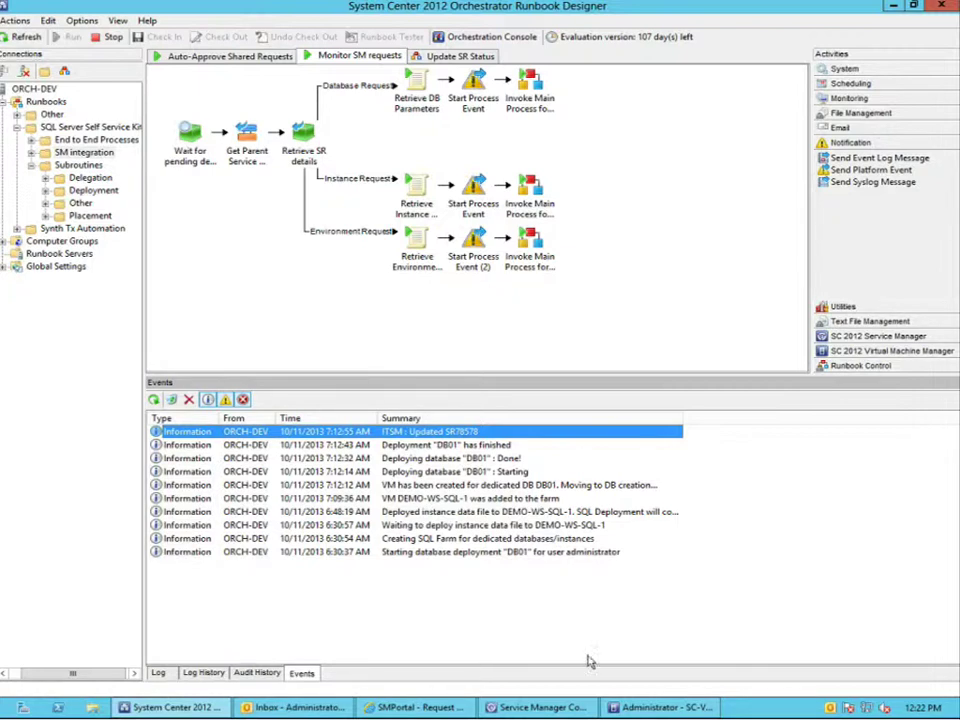
Step: Check the SQL Farm 01 service in Virtual Machine Manager, and review the DB0123 deployment events in Runbook Designer
mouse_move(631, 710)
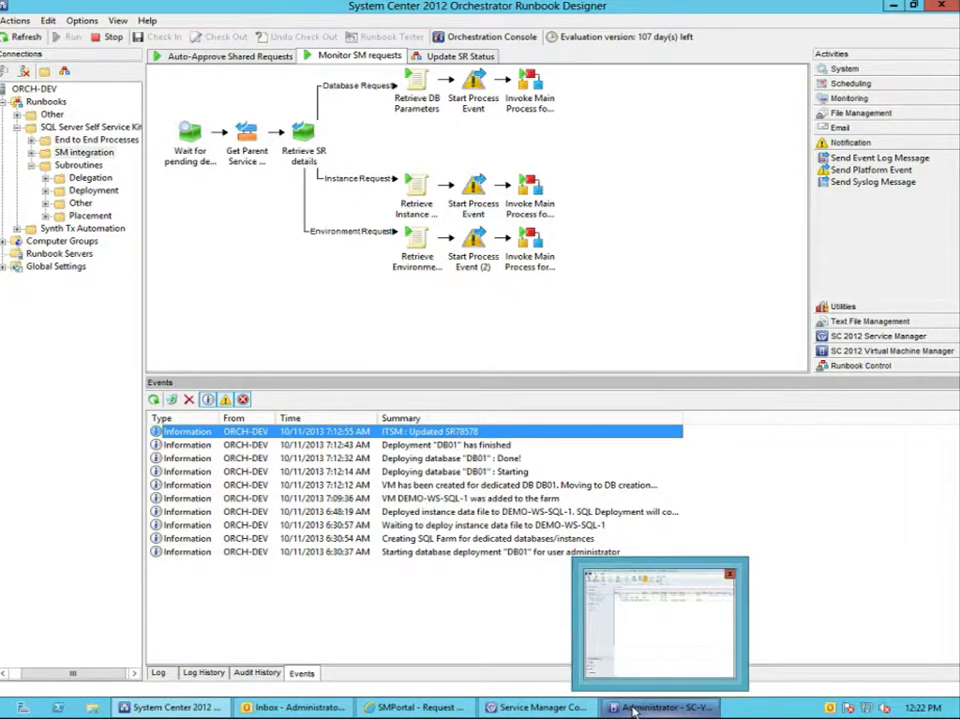
click(629, 710)
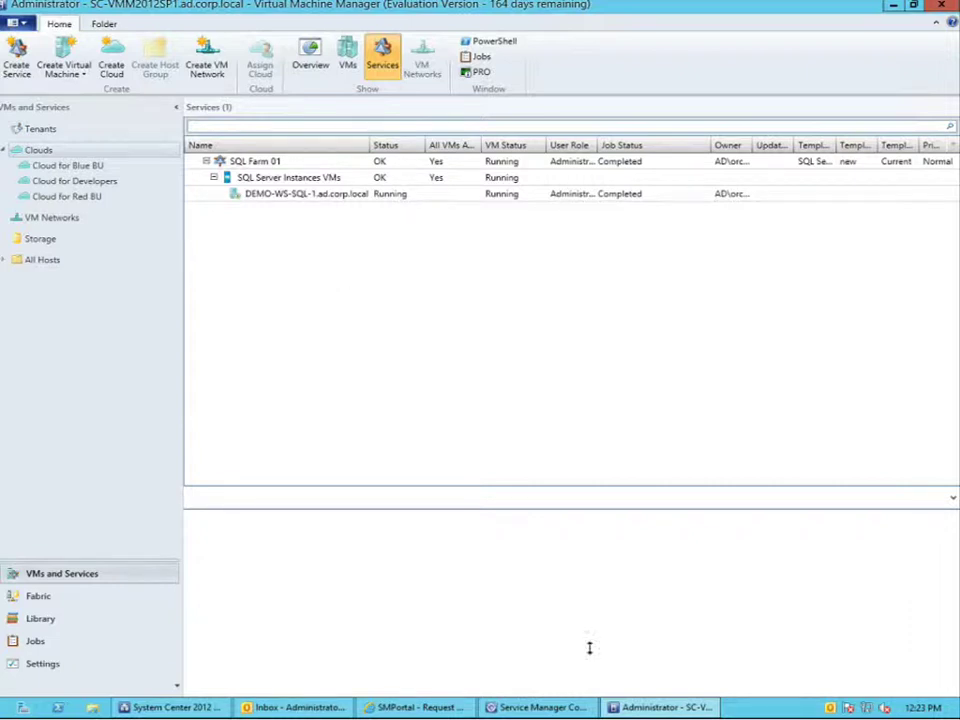
click(160, 706)
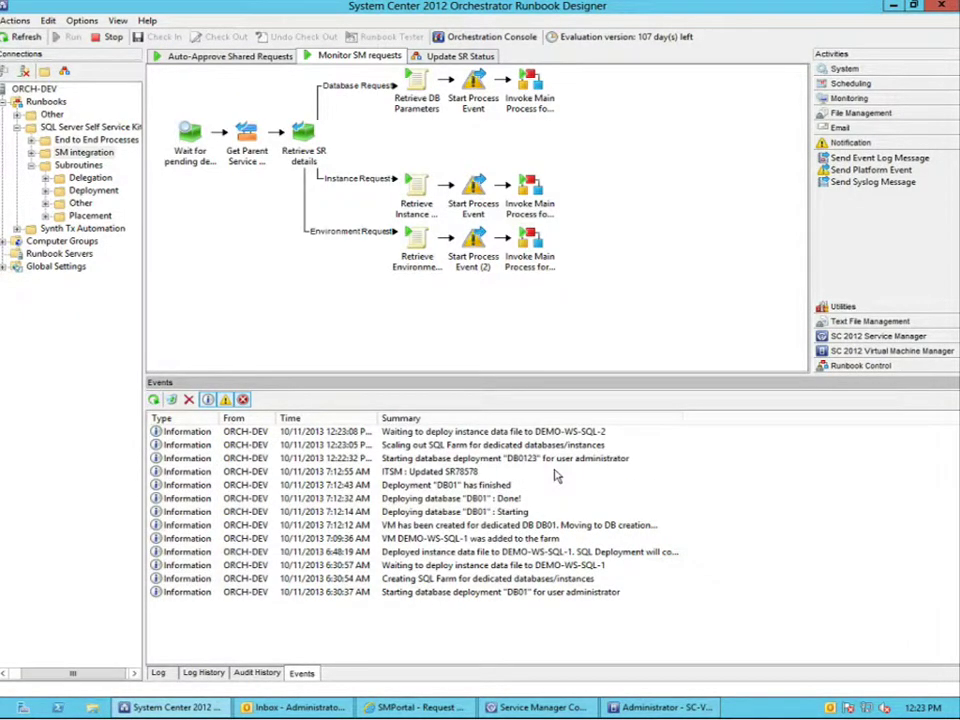
click(547, 460)
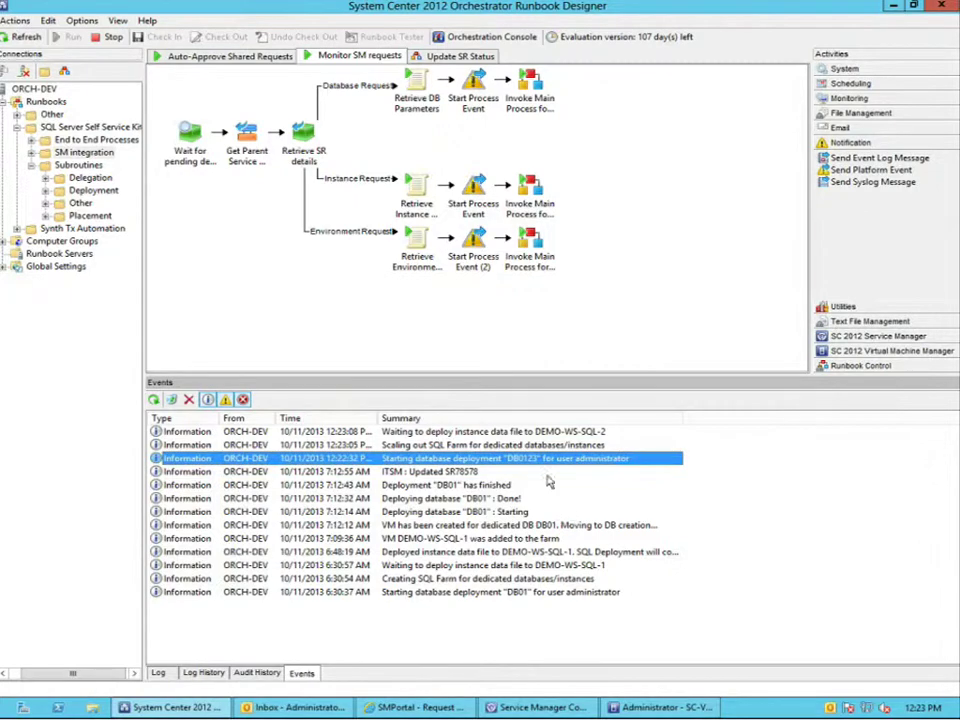
click(497, 446)
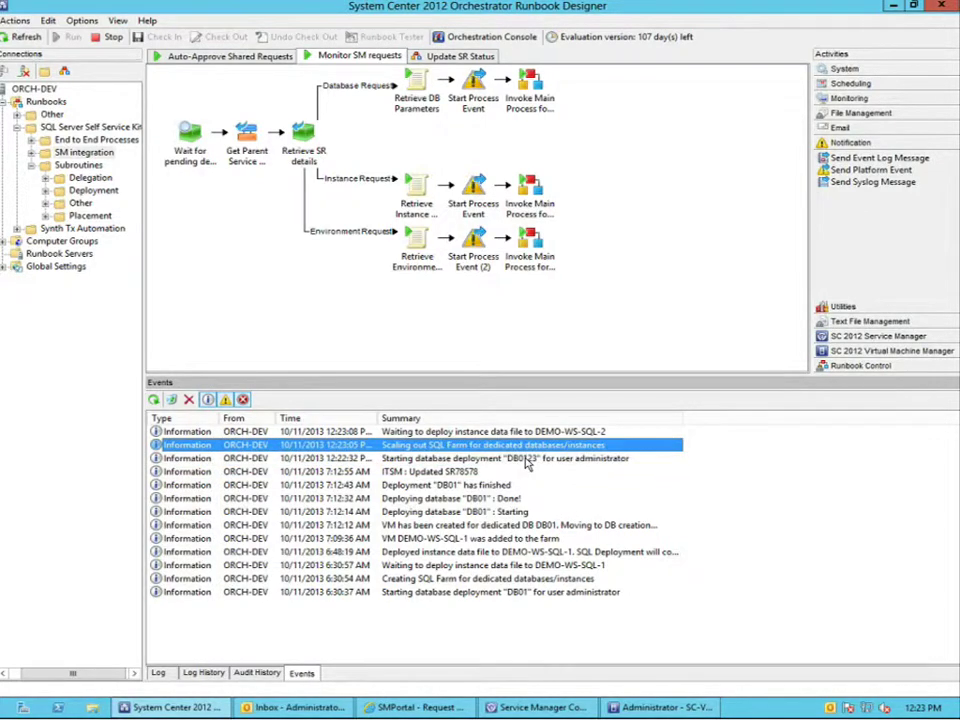
Step: Check the SQL Farm 01 deployment progress in Virtual Machine Manager and the dedicated database notification e-mail in Outlook
click(664, 707)
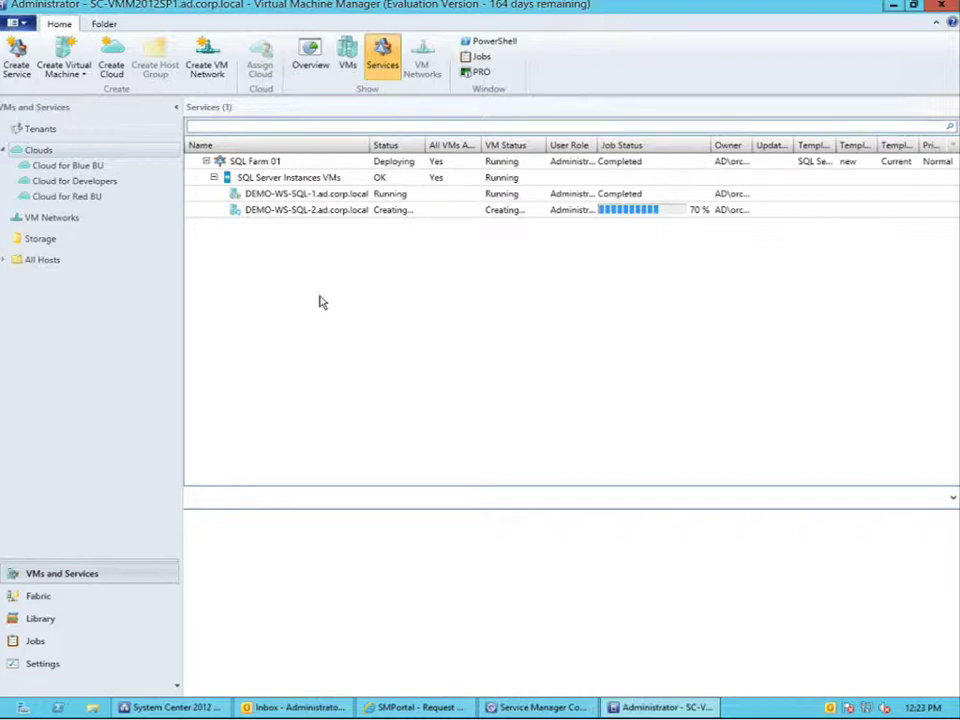
click(142, 708)
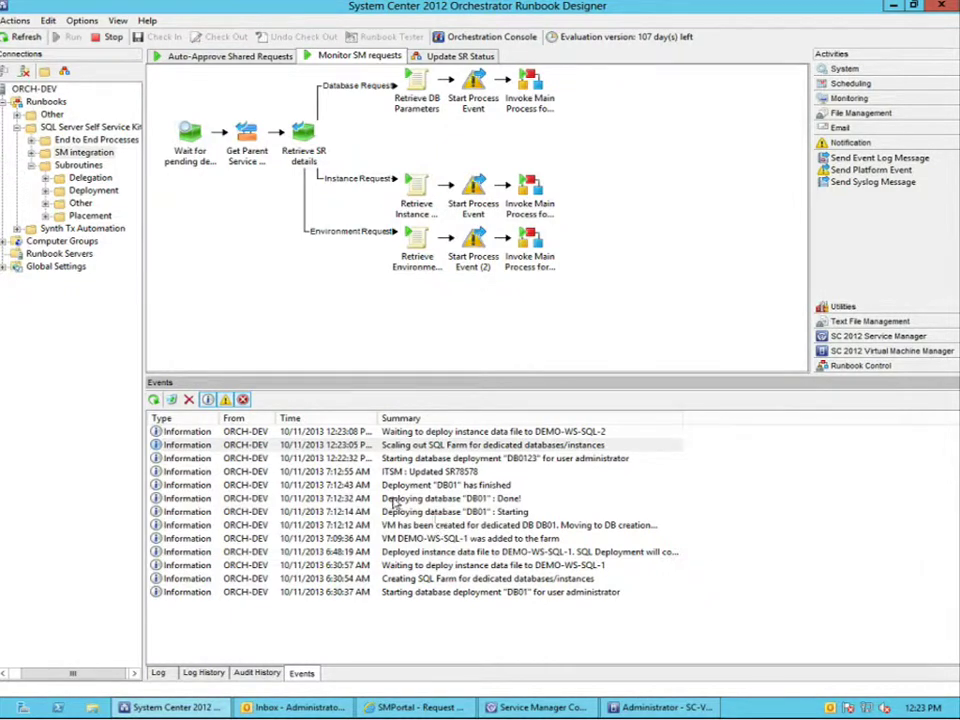
click(275, 708)
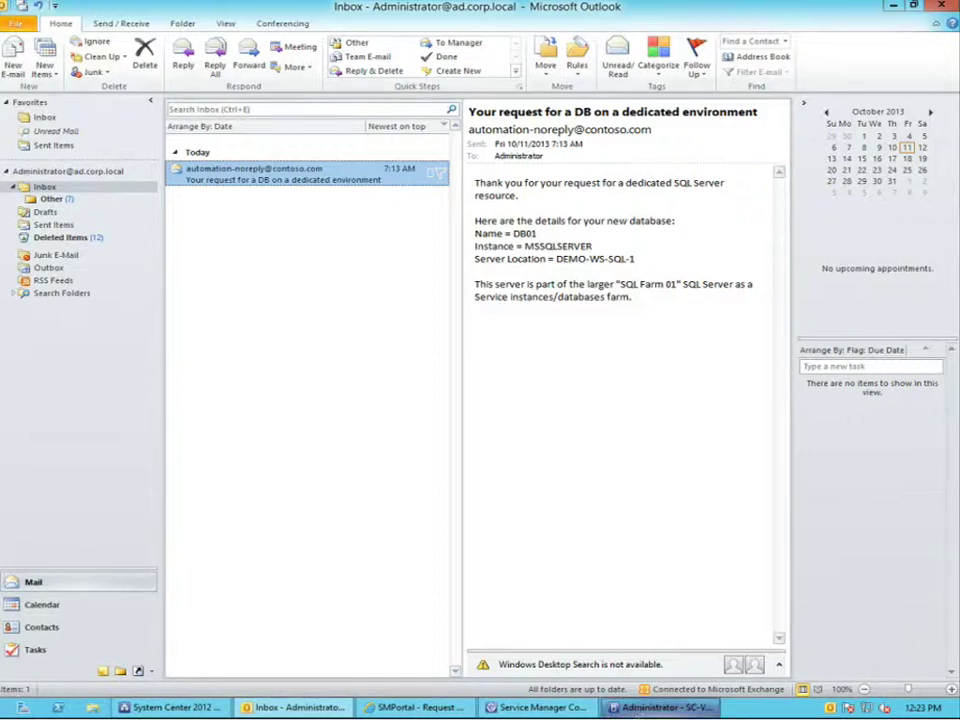
Step: Switch to Orchestrator Runbook Designer, show the DB or Instance runbook of End to End Processes, and highlight its Dedicated / No HA link
mouse_move(192, 712)
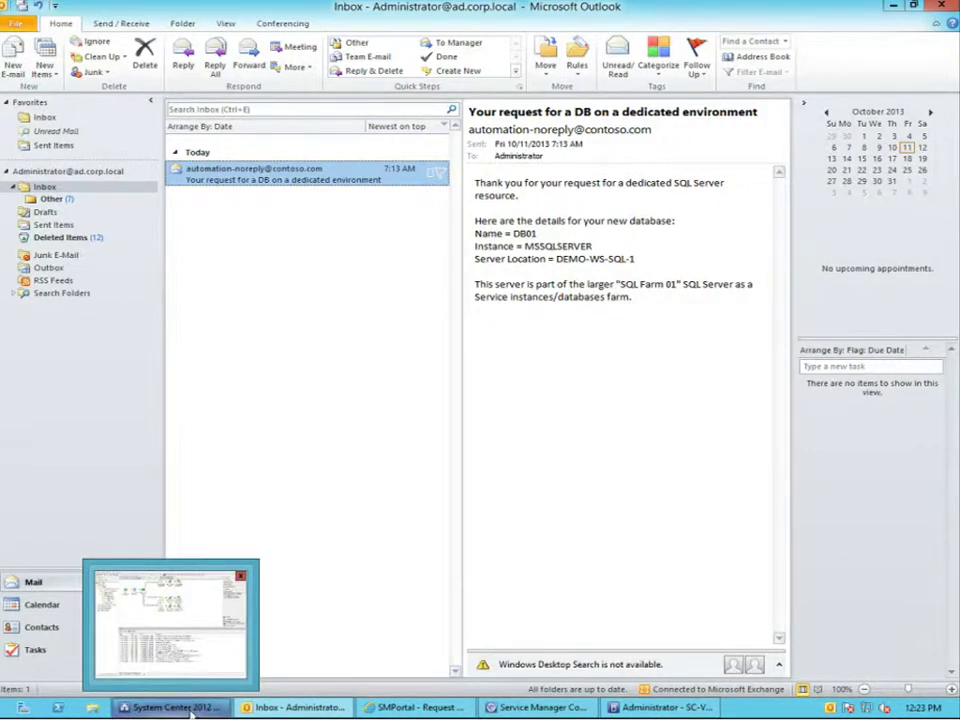
click(192, 712)
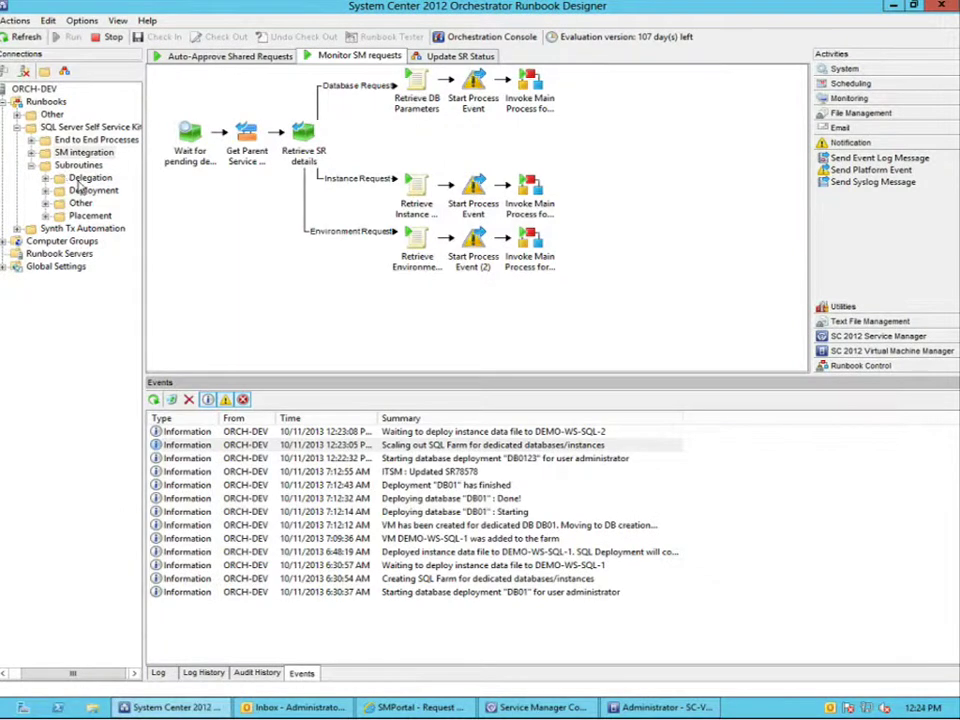
click(62, 128)
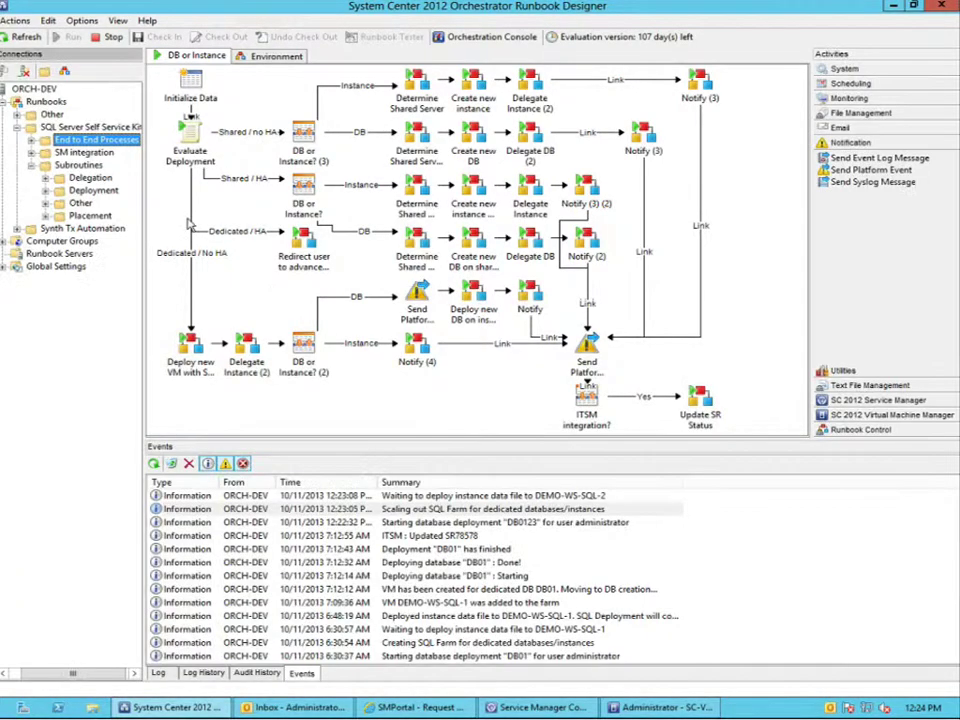
click(189, 257)
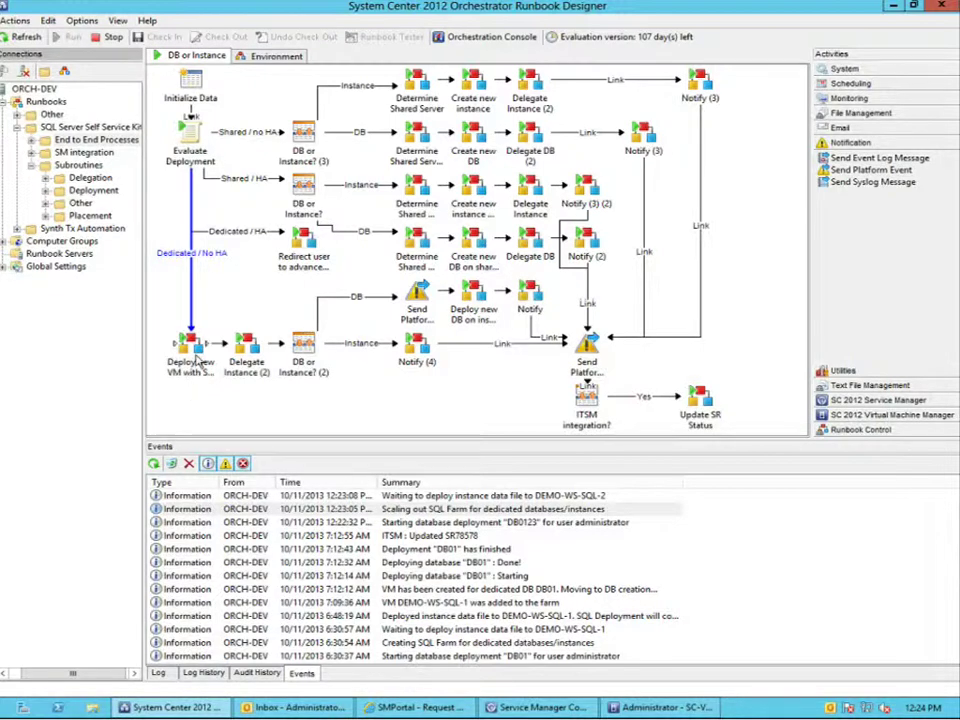
Step: Trace the dedicated path through the Deploy new VM with SQL instance, Delegate Instance (2), Deploy new DB and Notify activities
click(191, 366)
click(191, 366)
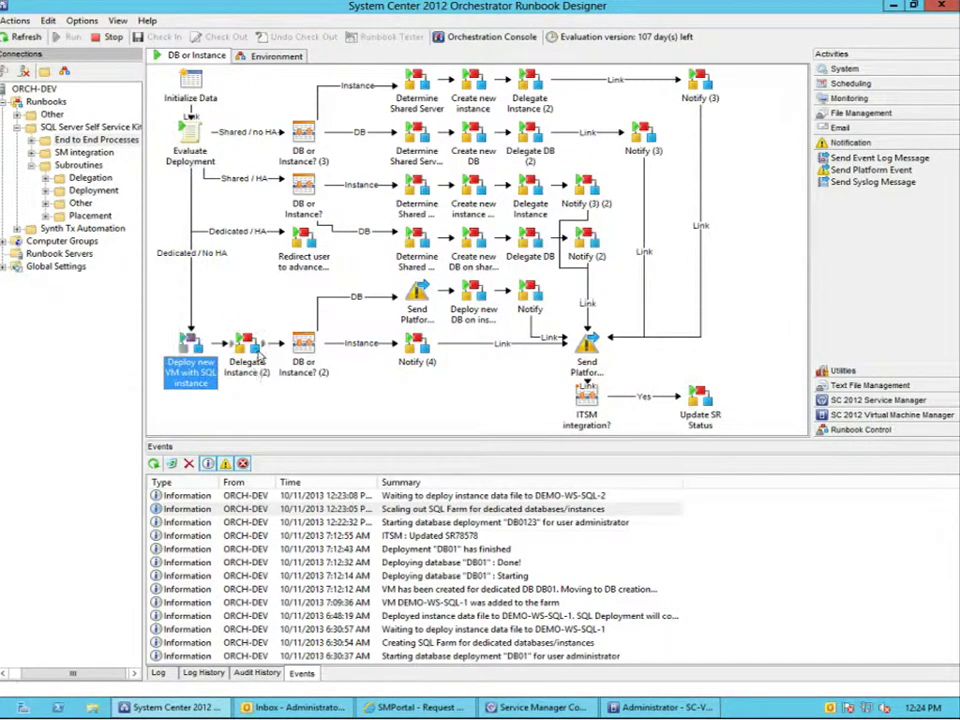
click(255, 370)
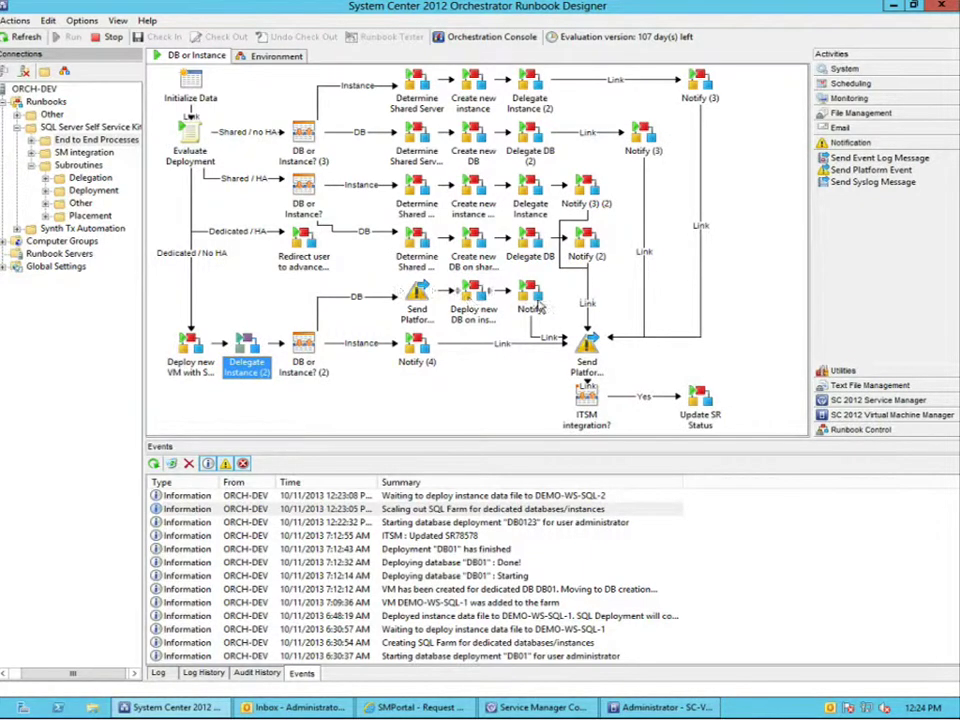
click(472, 298)
ctrl+click(531, 298)
key(Delete)
key(ctrl+z)
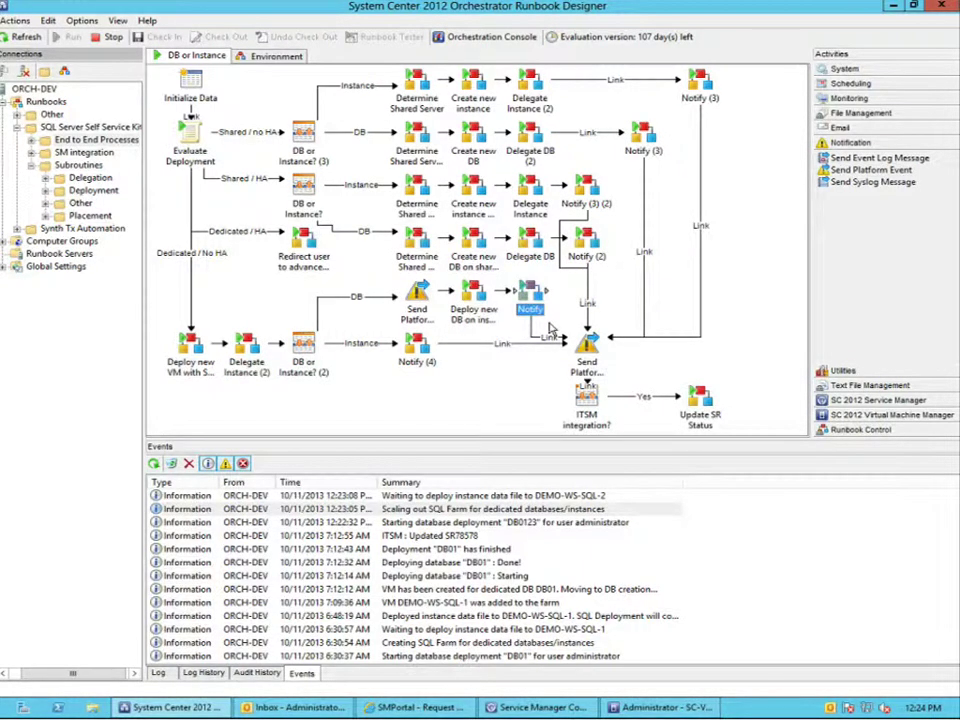
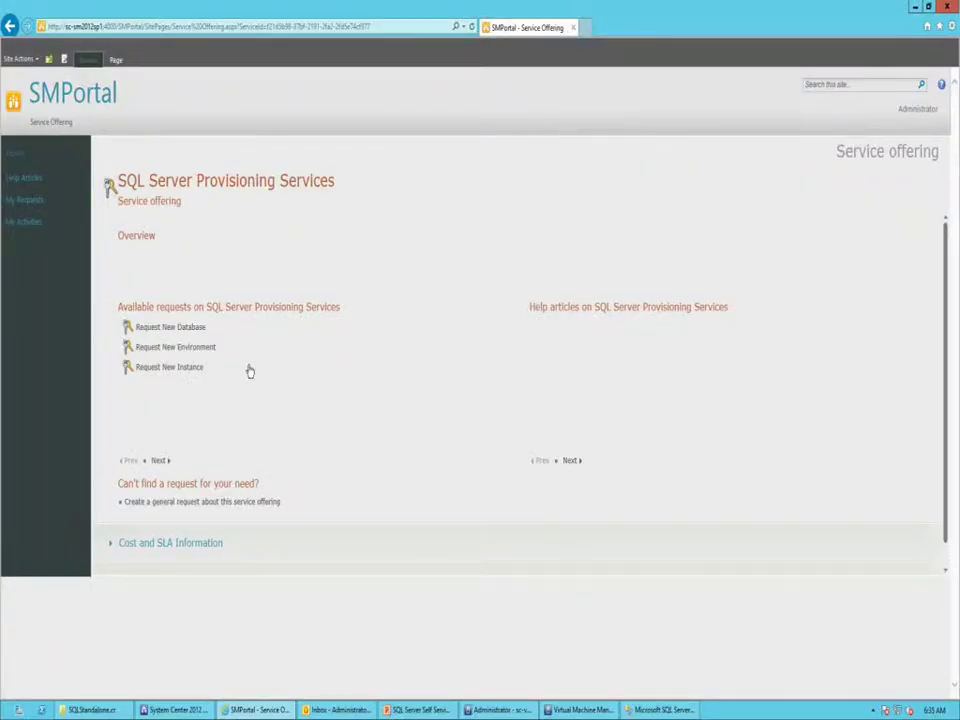
Step: Return from the portal to Runbook Designer and review the dedicated deployment activities in the DB or Instance runbook, from VM creation to Notify
click(913, 8)
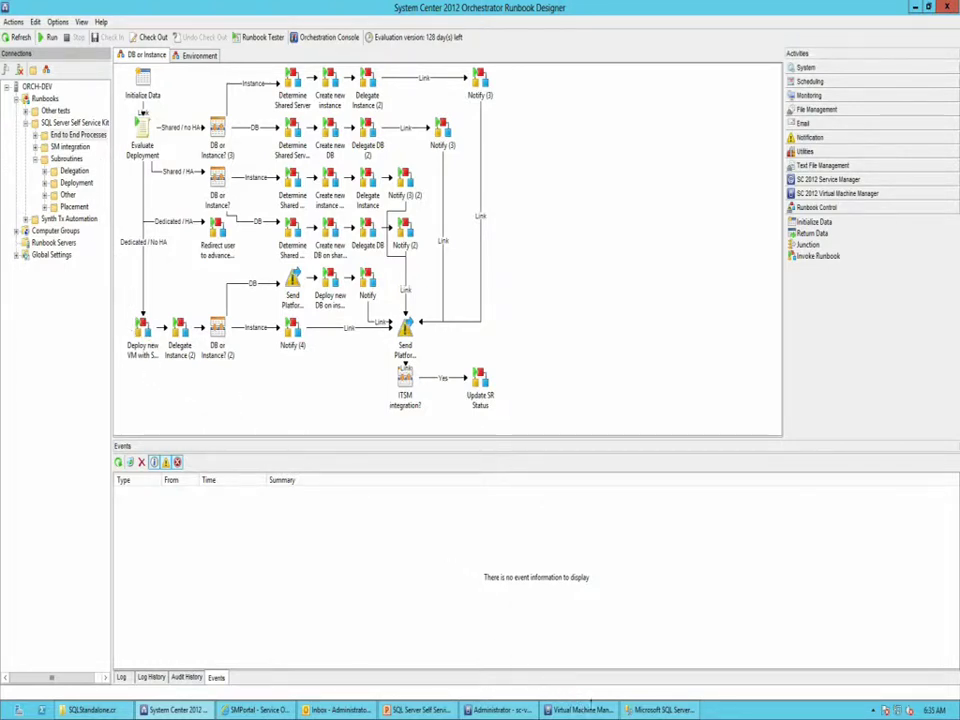
key(alt+Tab)
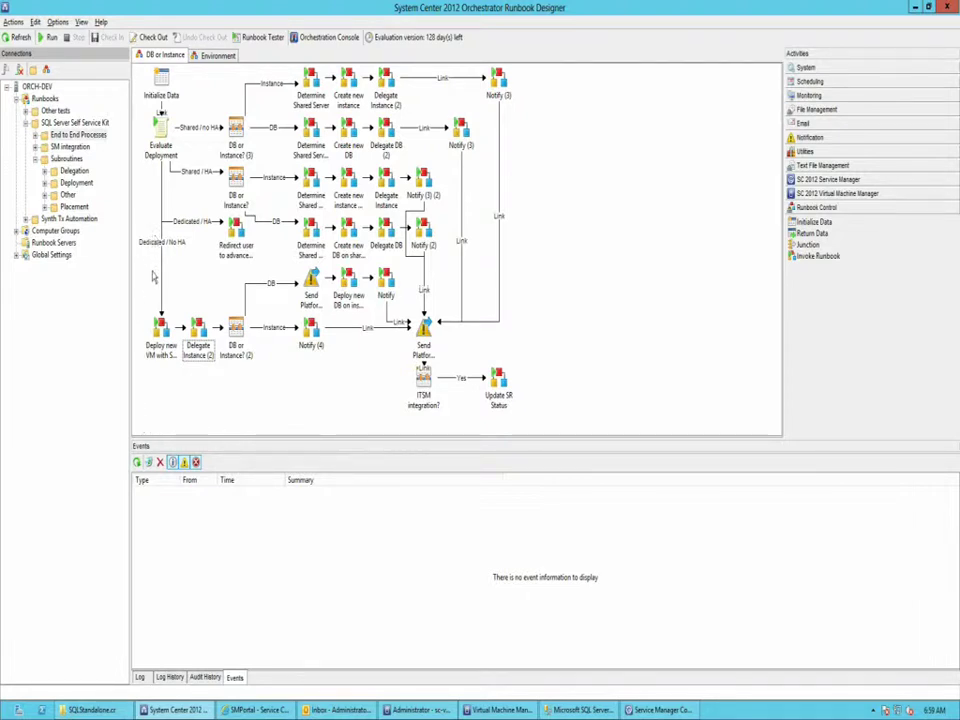
click(159, 328)
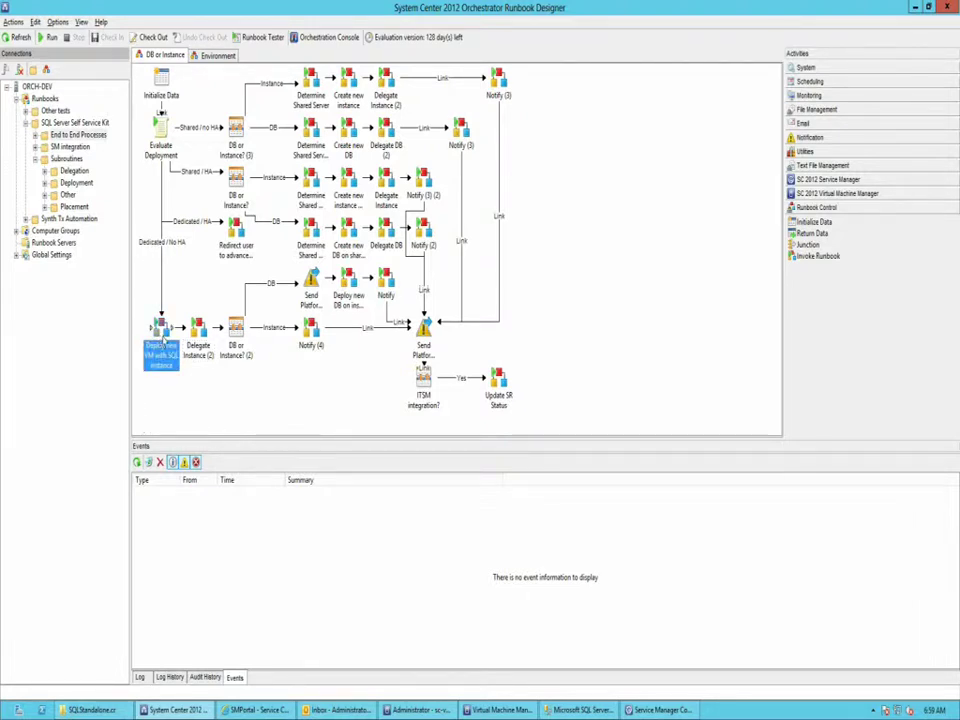
click(197, 344)
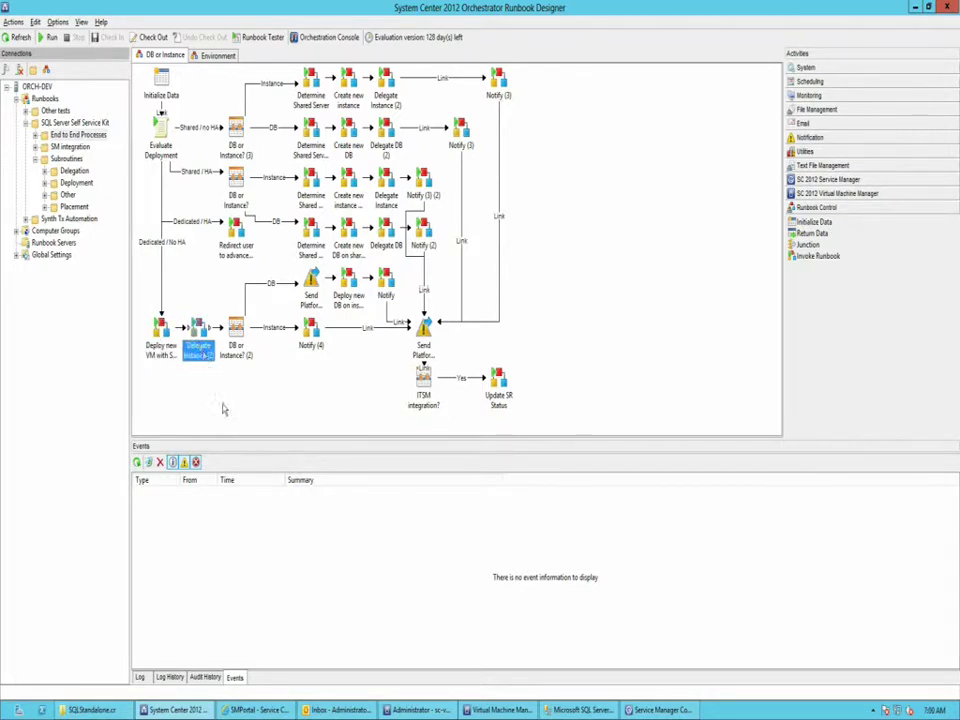
click(352, 292)
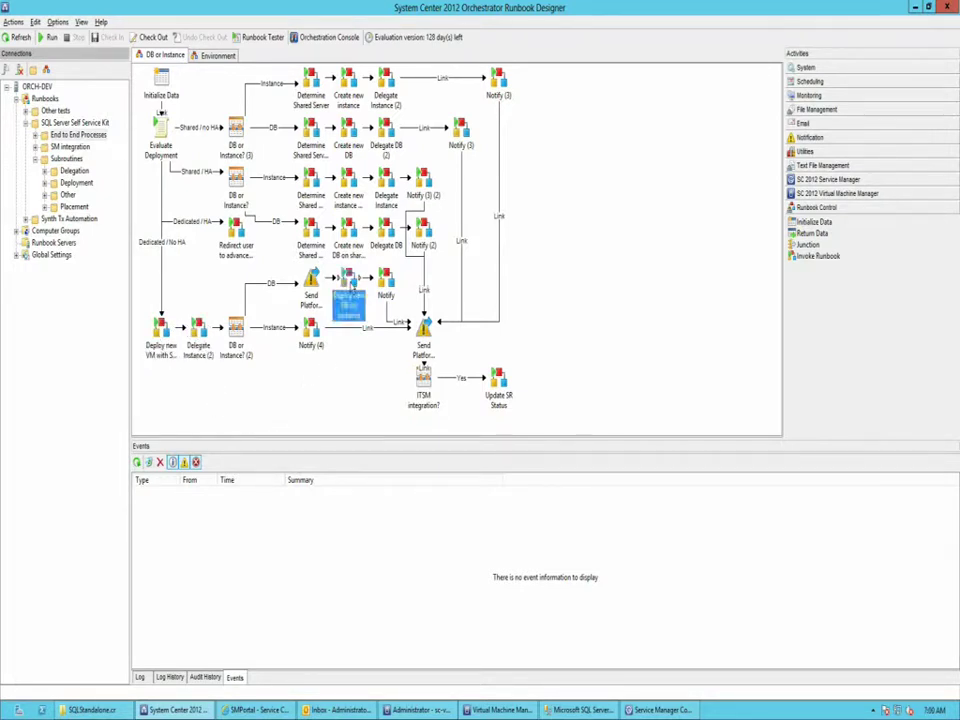
click(386, 292)
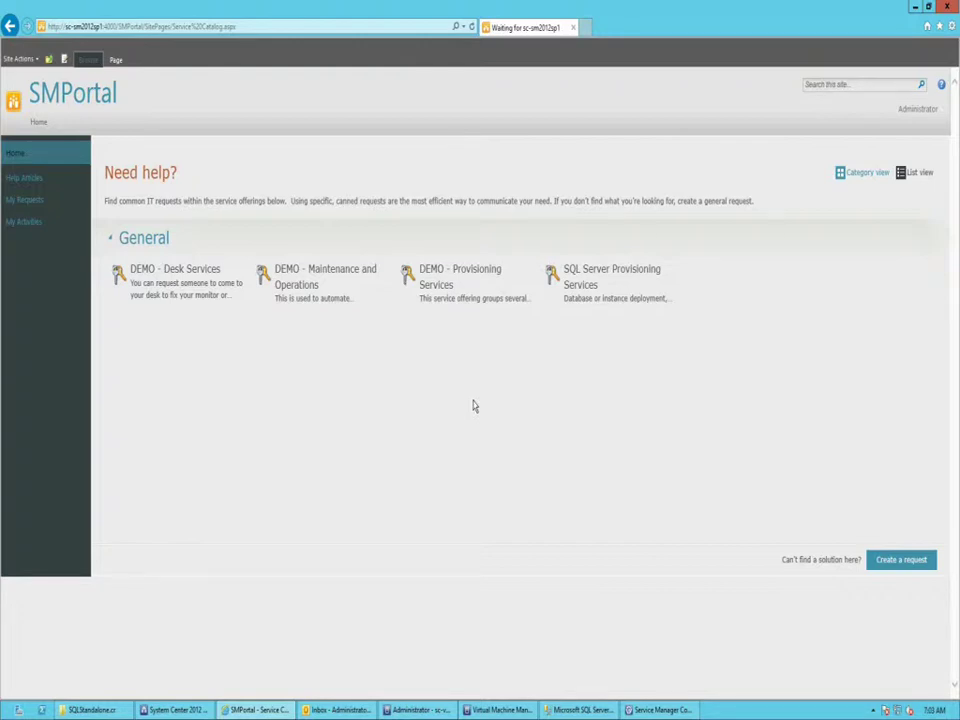
Step: In the SMPortal, submit a Request New Database form from SQL Server Provisioning Services for a Dedicated database named DB01
click(669, 291)
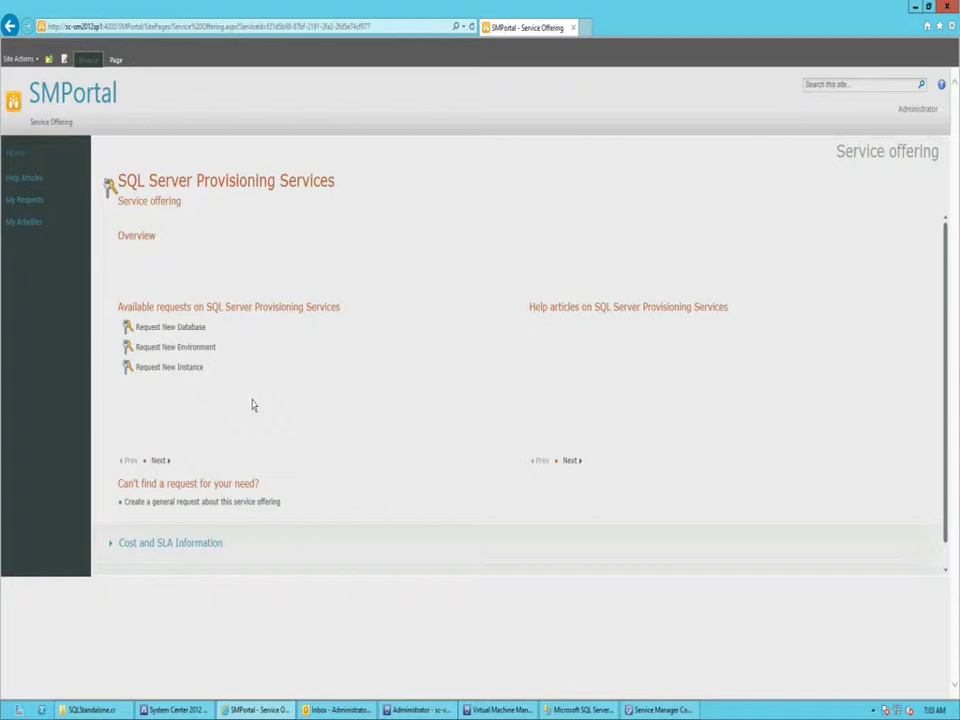
click(204, 331)
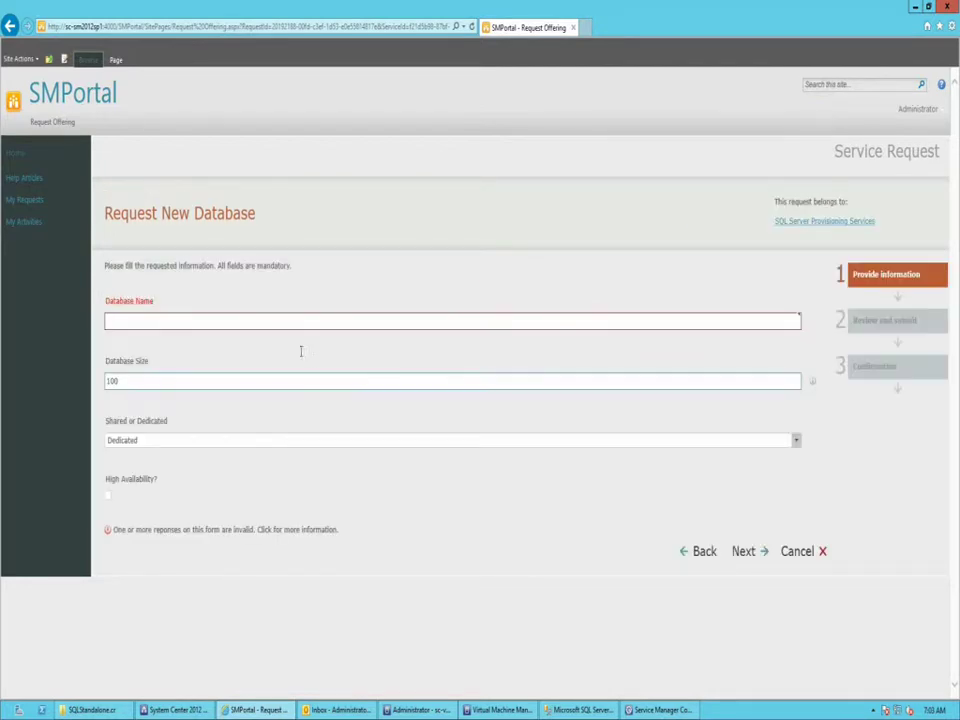
click(253, 320)
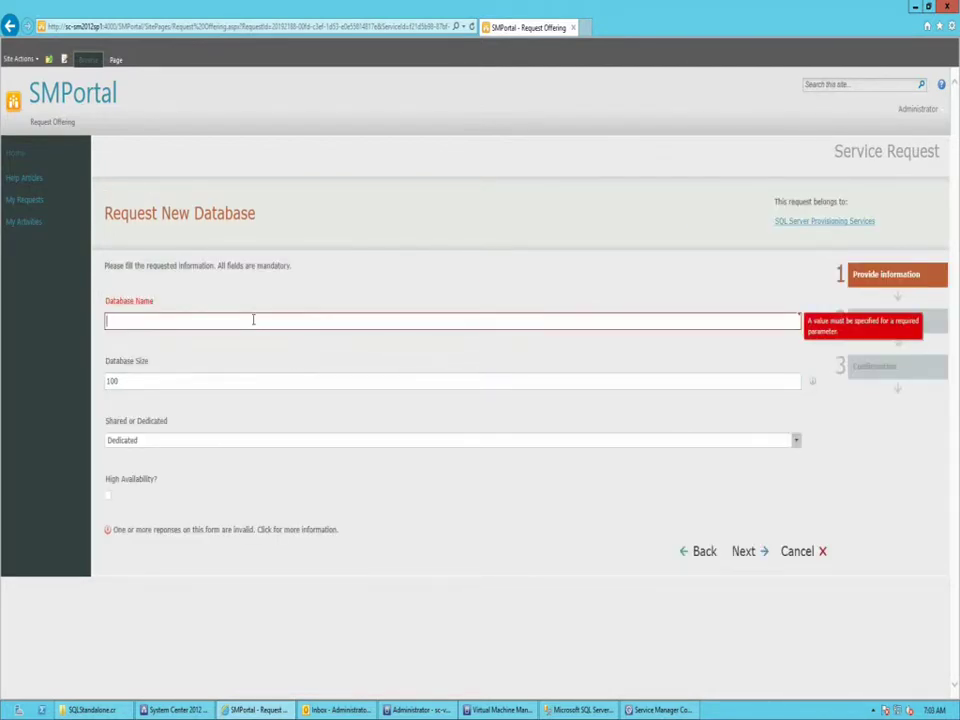
text(DB01)
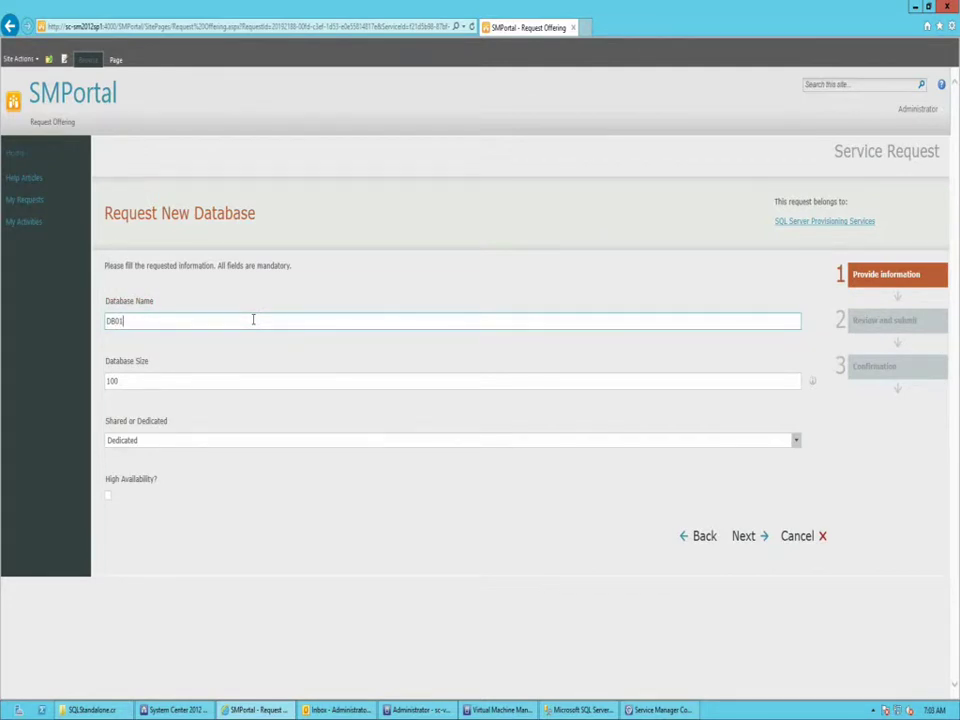
click(202, 444)
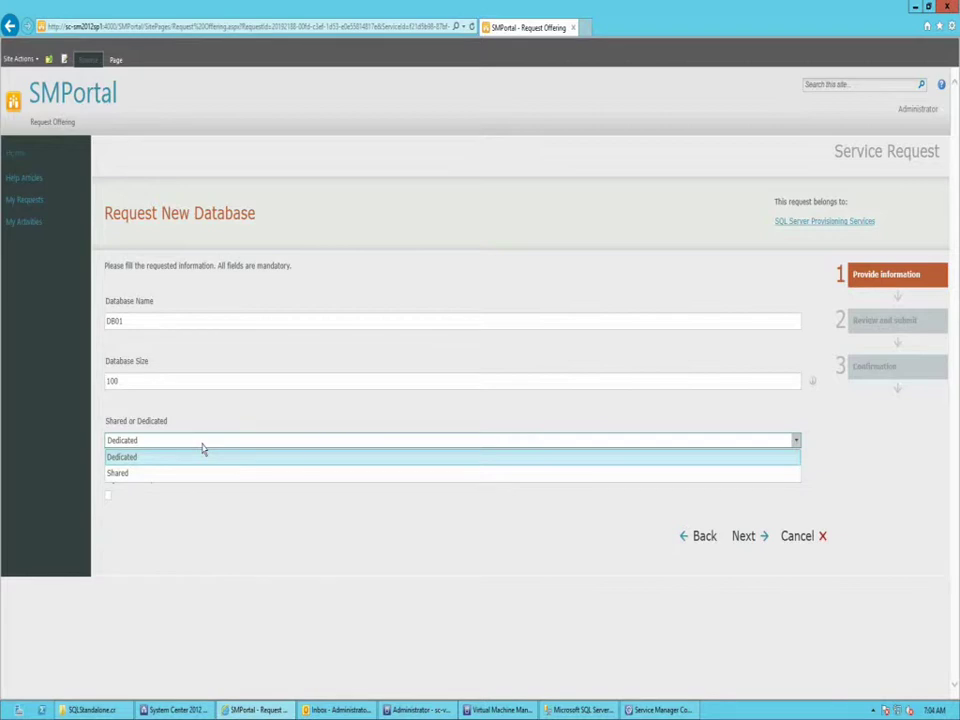
click(202, 451)
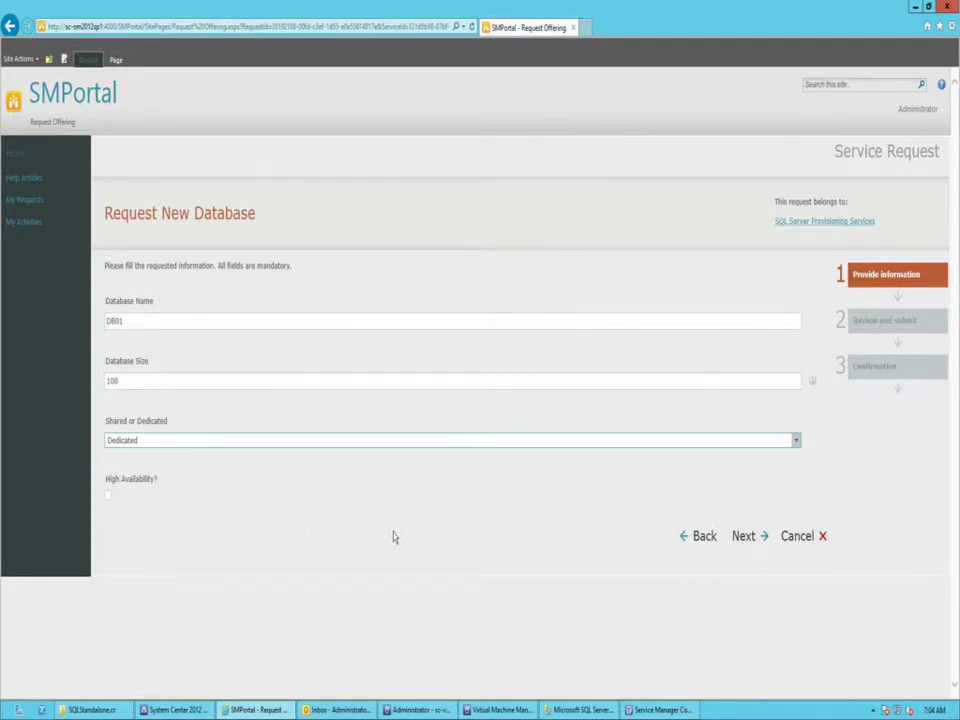
click(754, 538)
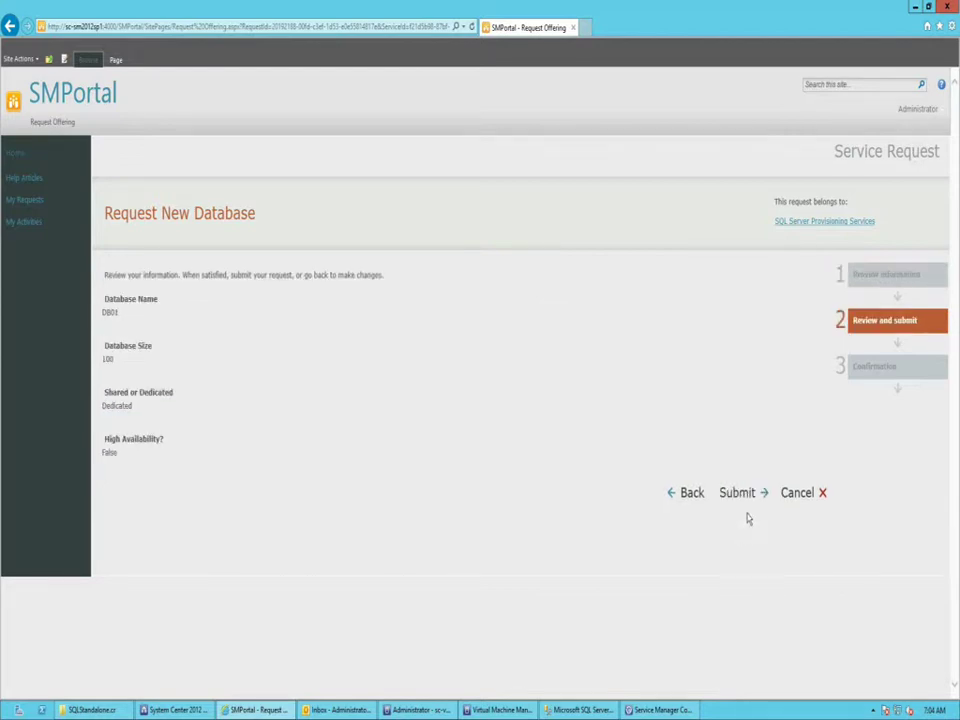
click(745, 496)
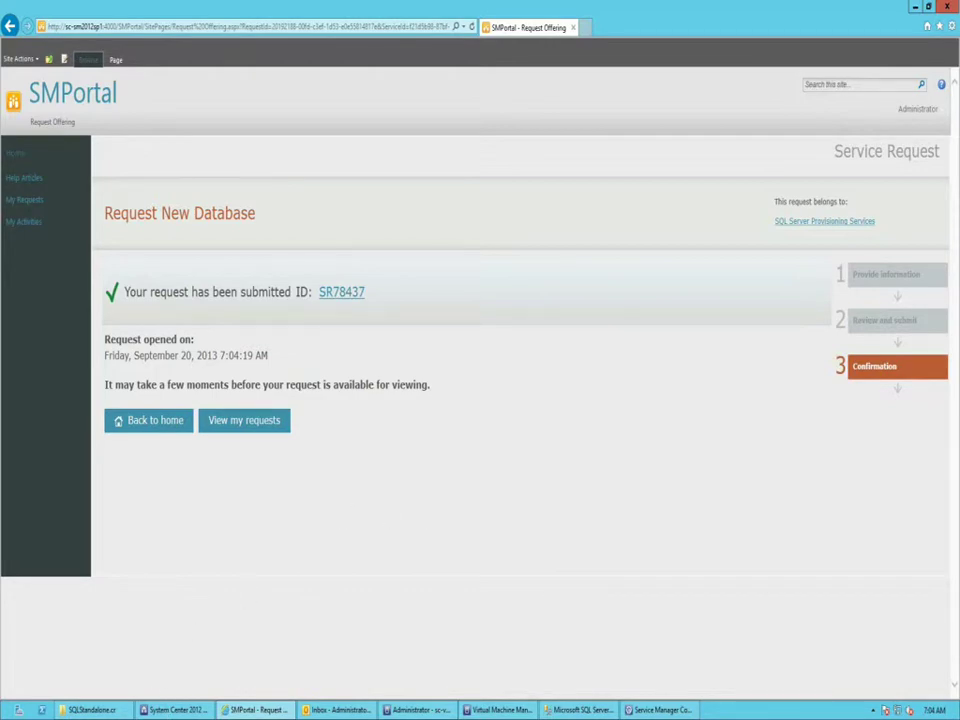
Step: Switch to Runbook Designer and examine the Auto-Approve Shared Requests and Monitor SM requests runbooks under SM integration
click(176, 710)
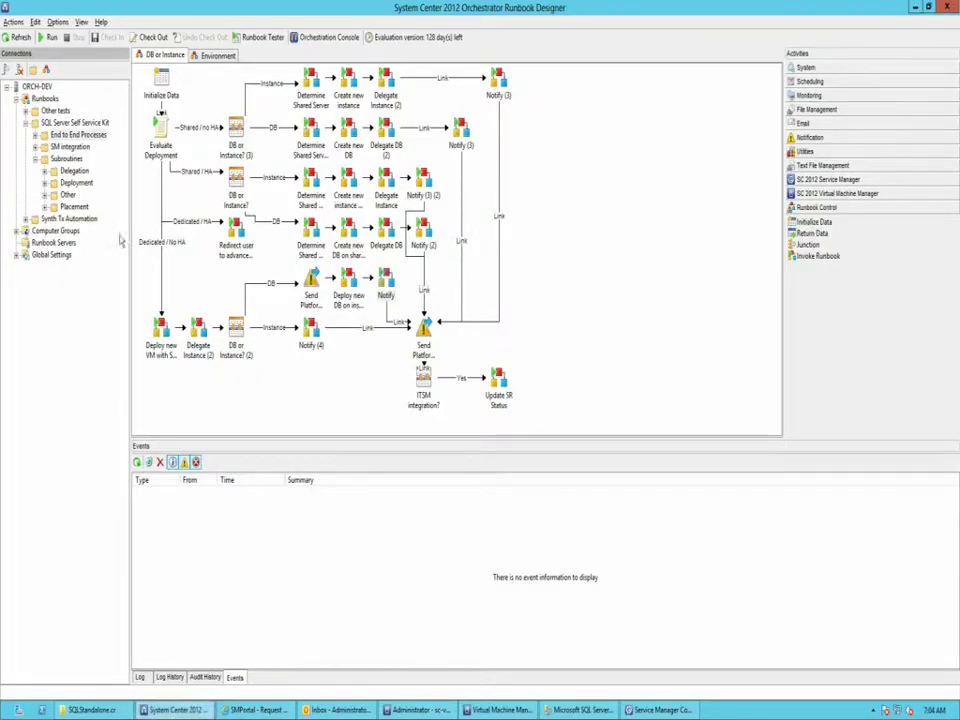
click(60, 146)
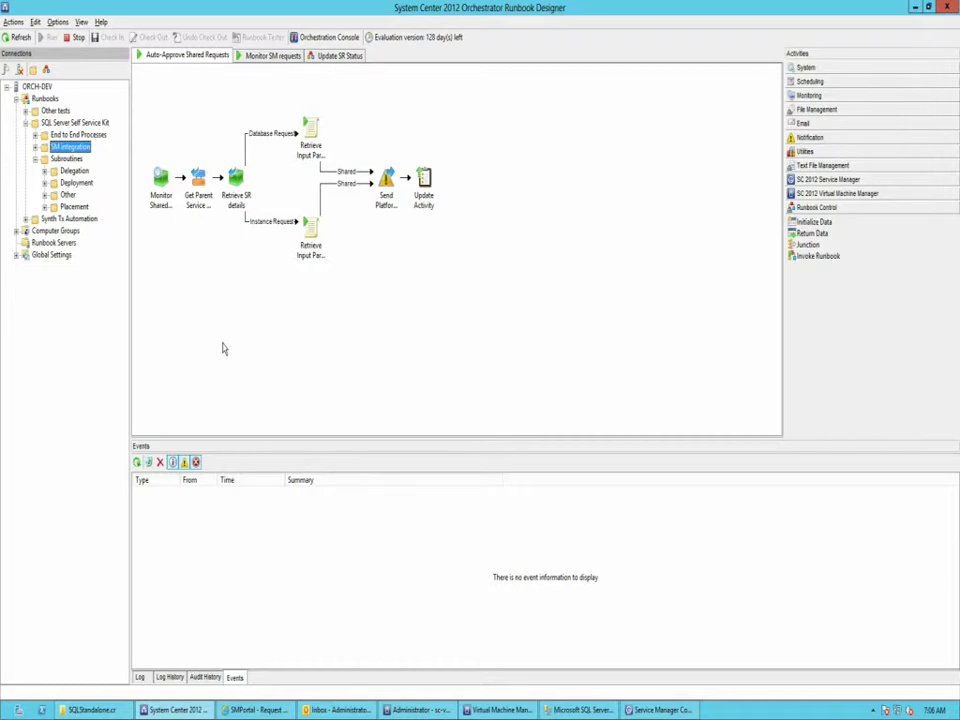
click(267, 56)
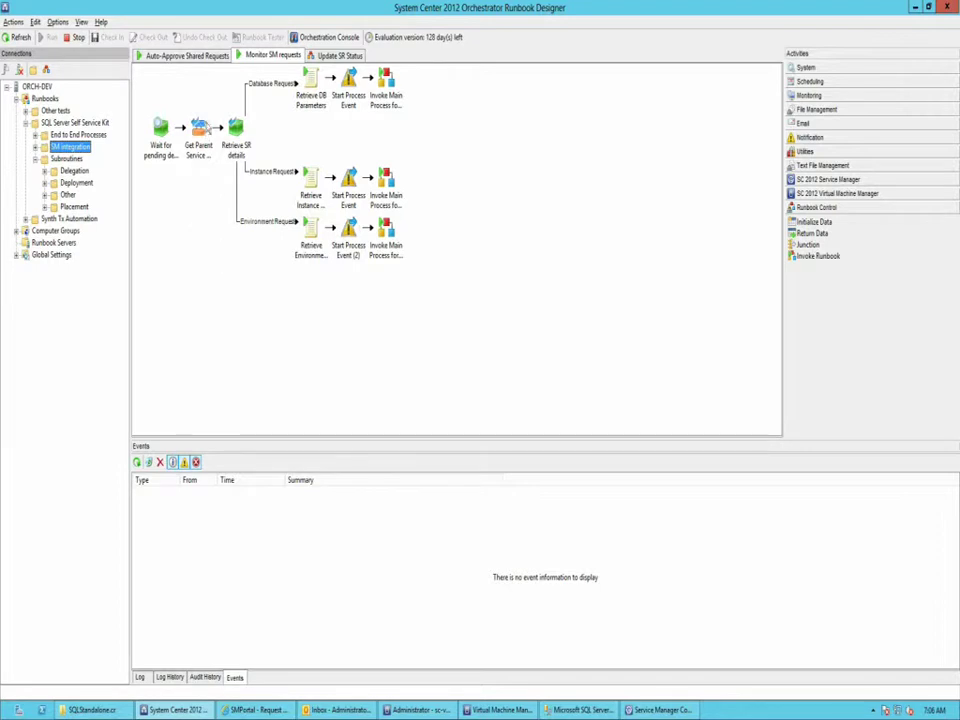
click(141, 52)
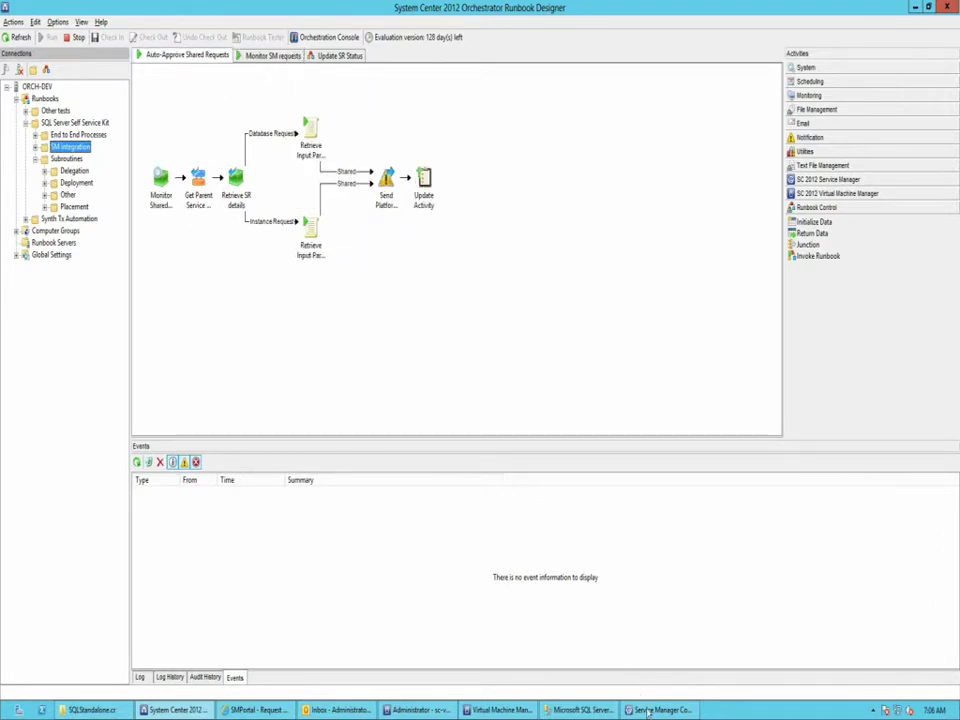
Step: In Service Manager Console, refresh the in-progress review activities and approve the SQL Server Component Deployment activity with the comment "ok"
mouse_move(650, 710)
click(645, 675)
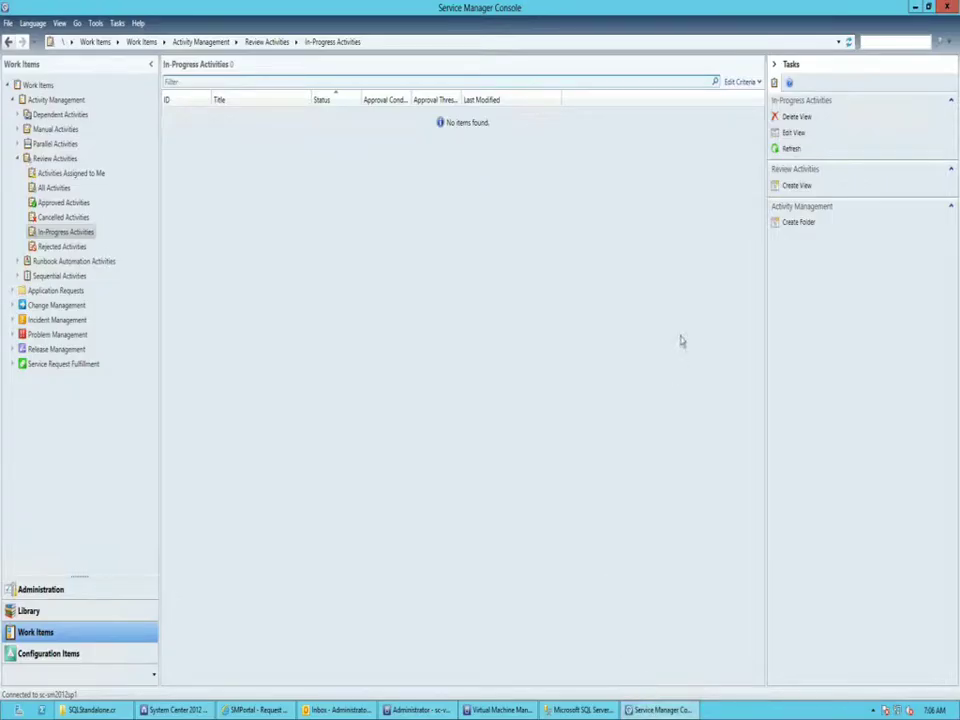
click(792, 149)
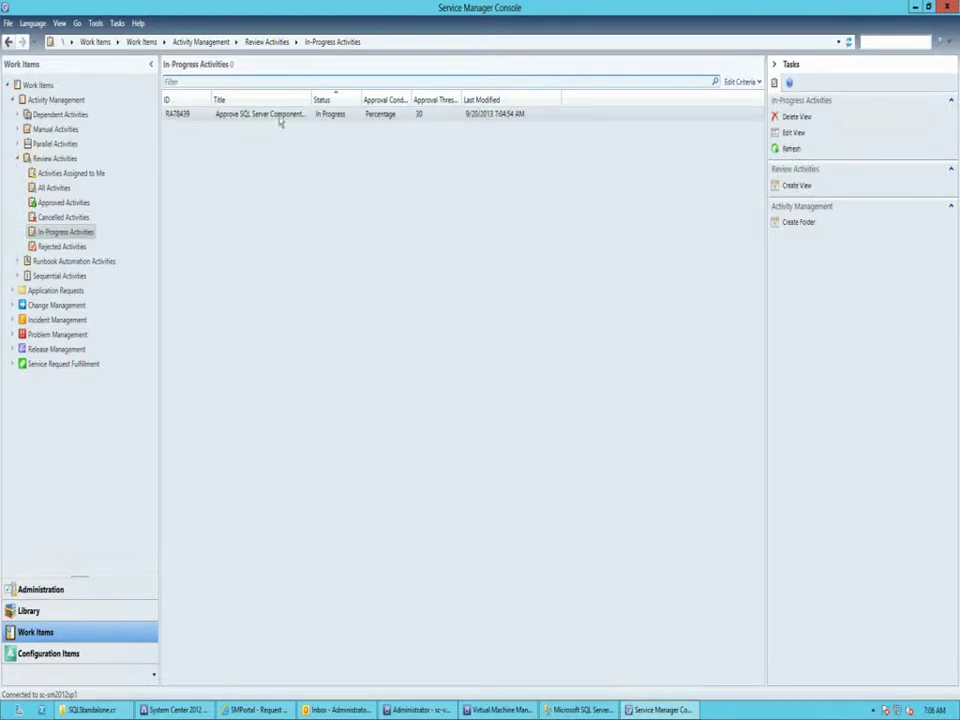
click(283, 117)
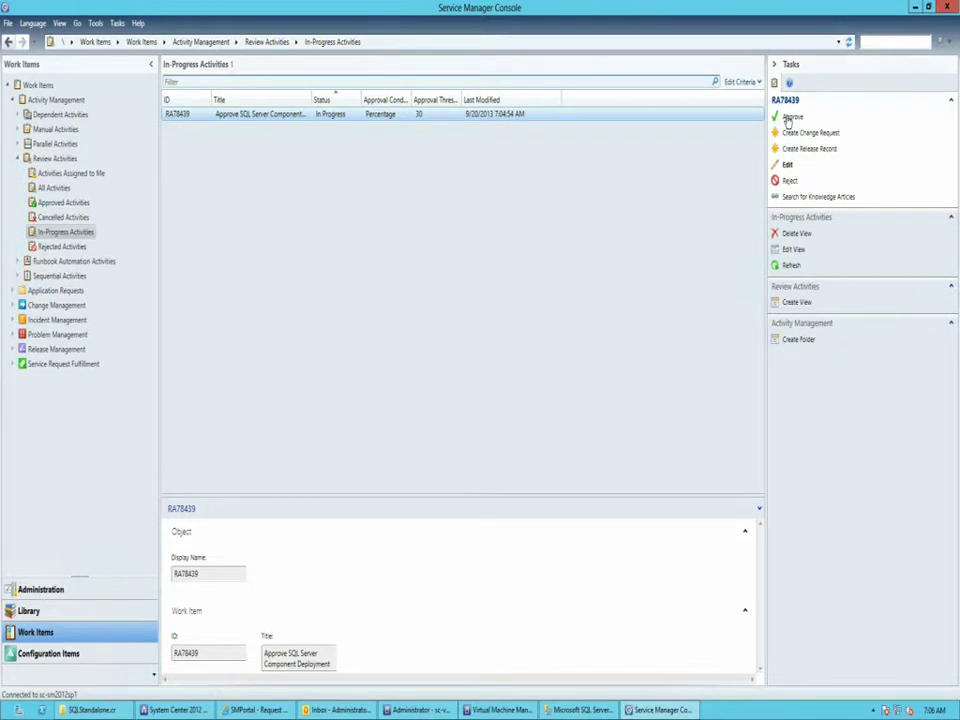
click(790, 117)
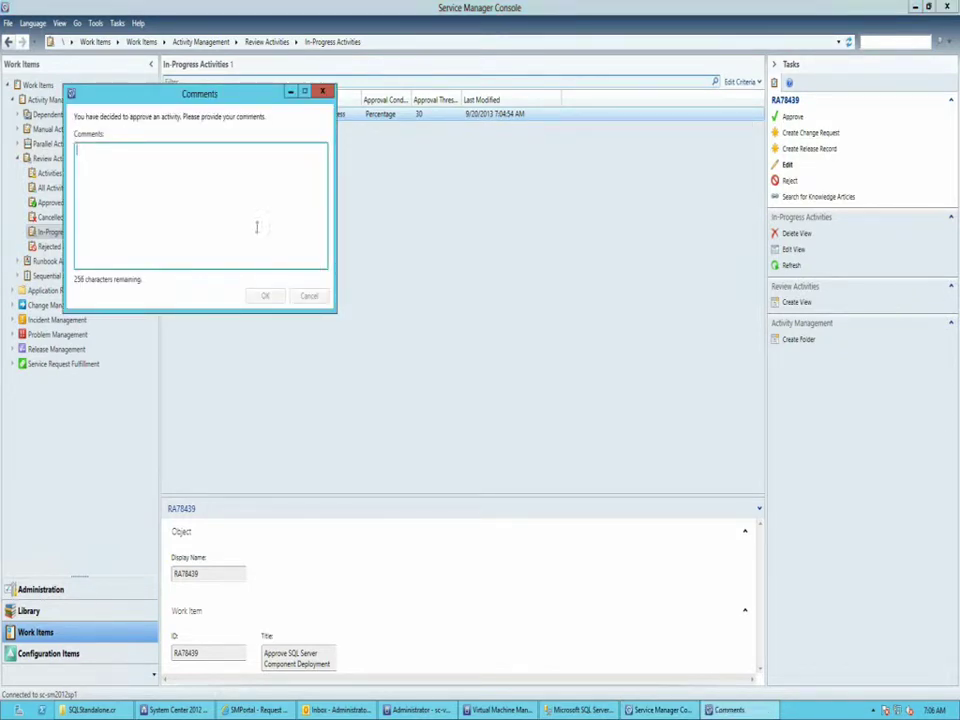
text(ok)
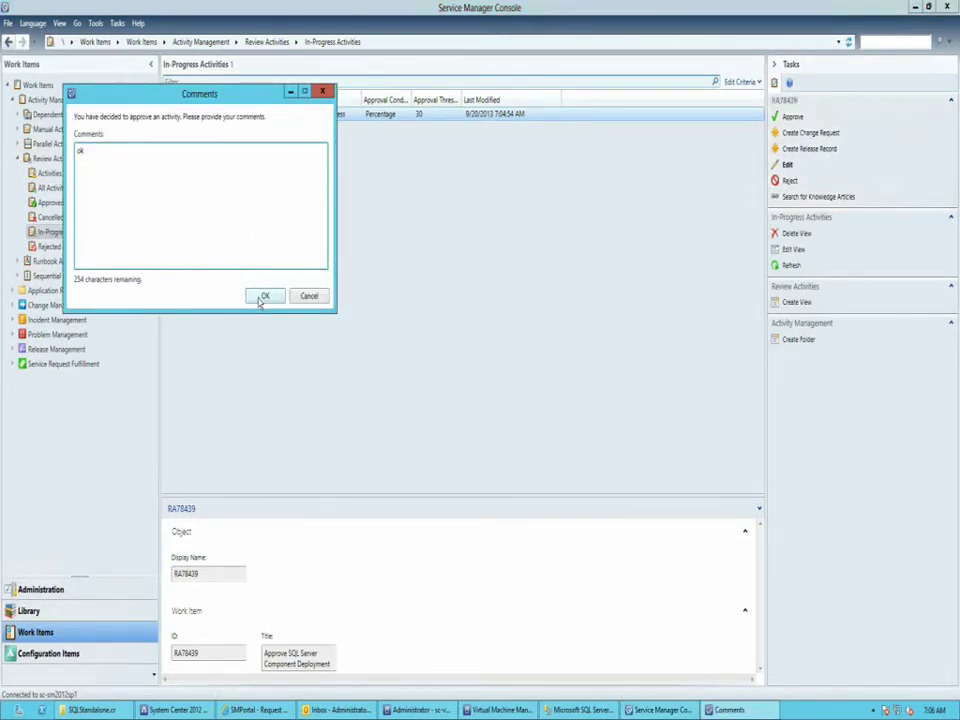
click(263, 297)
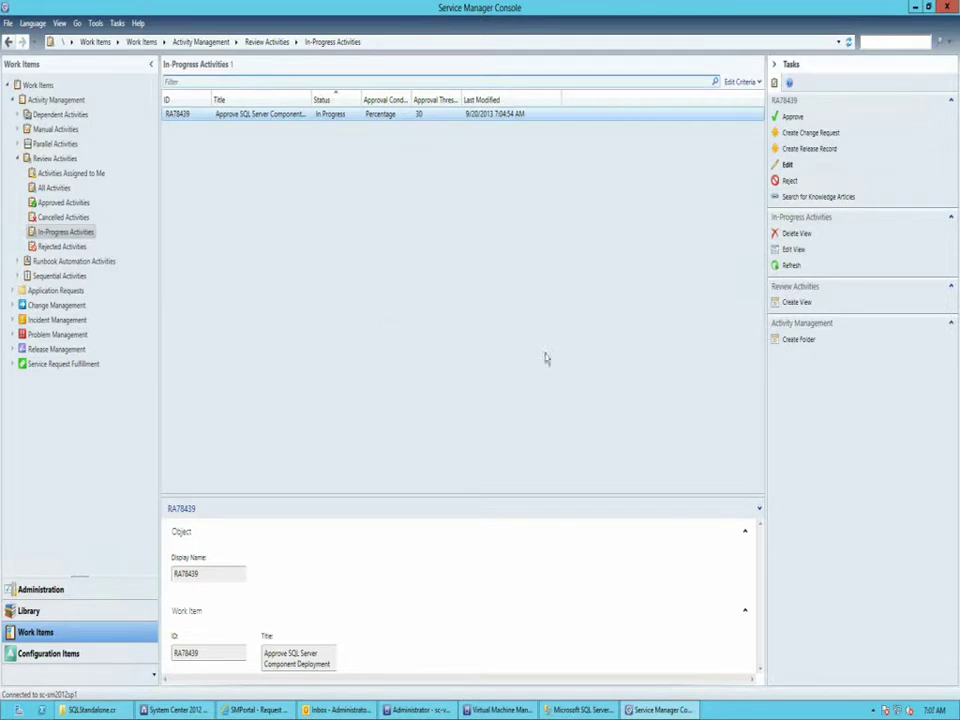
Step: Switch back to Runbook Designer, show the Monitor SM requests runbook, and refresh its logged events
click(175, 710)
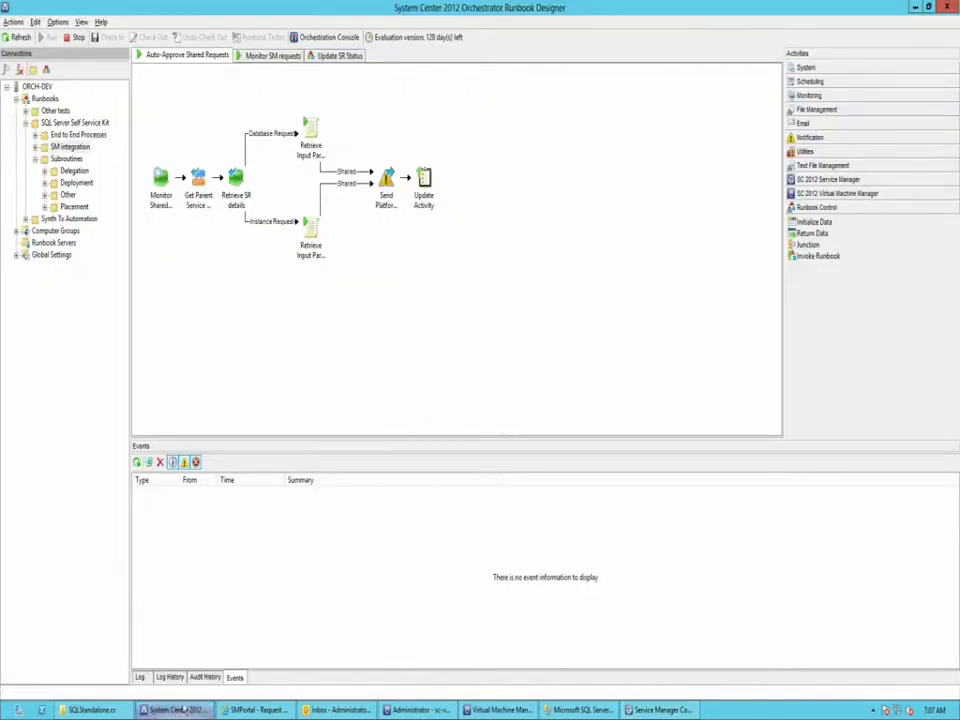
click(272, 55)
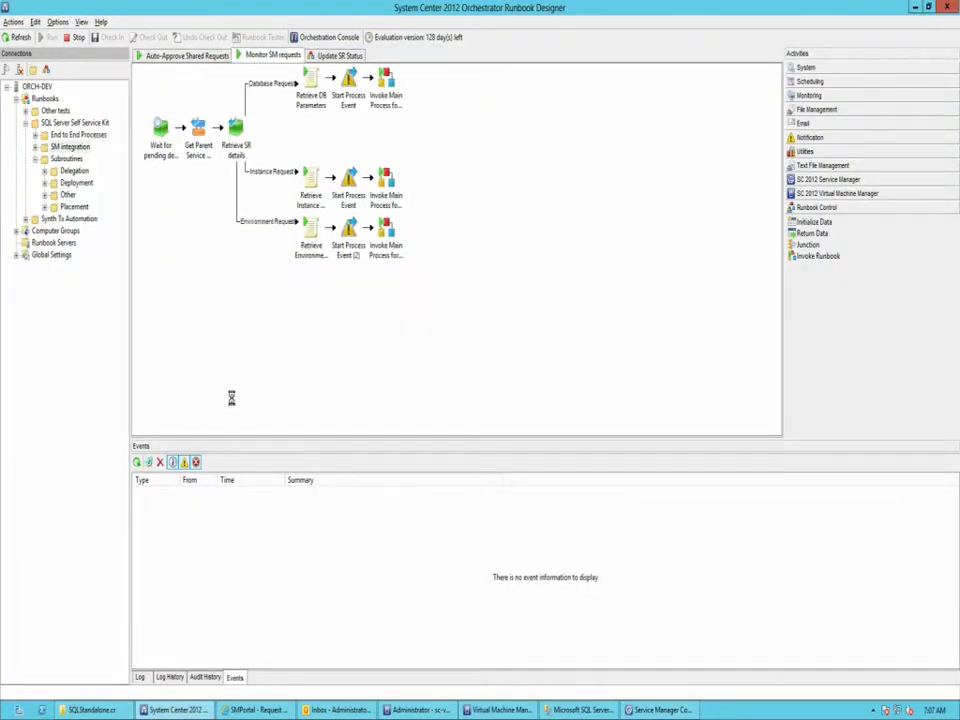
click(137, 463)
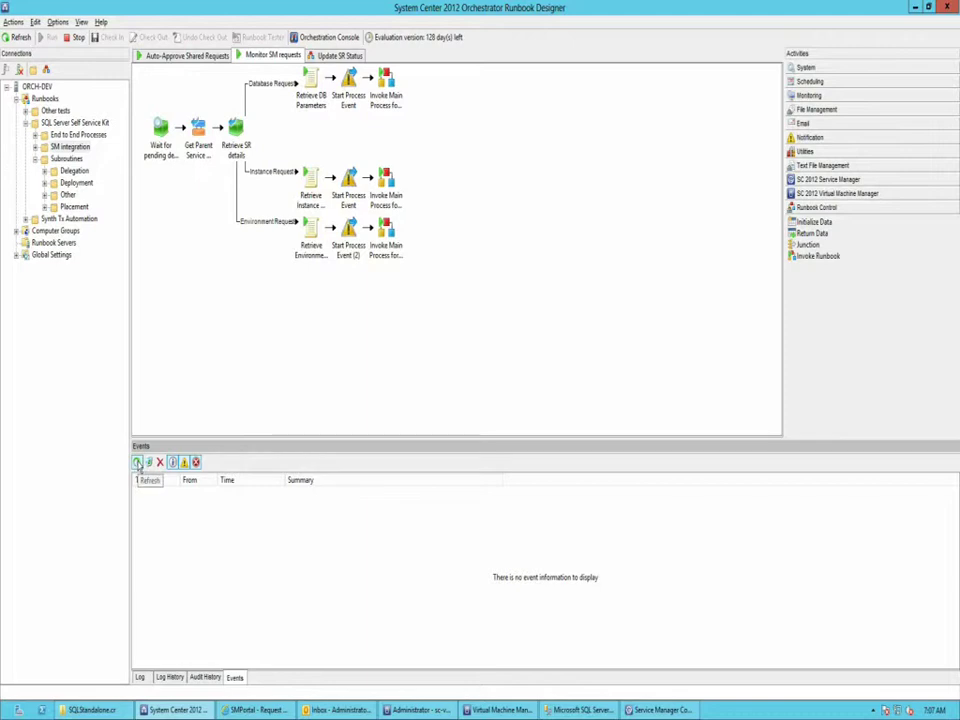
Step: Refresh the runbook events and show the DB or Instance runbook under End to End Processes, refreshing its events too
click(137, 463)
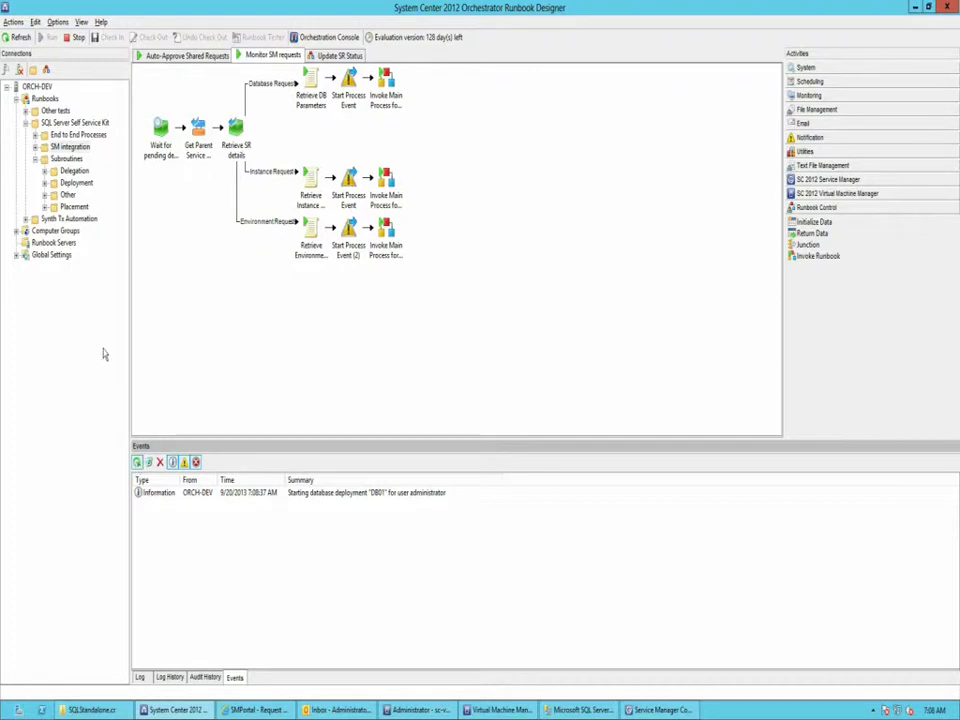
click(76, 132)
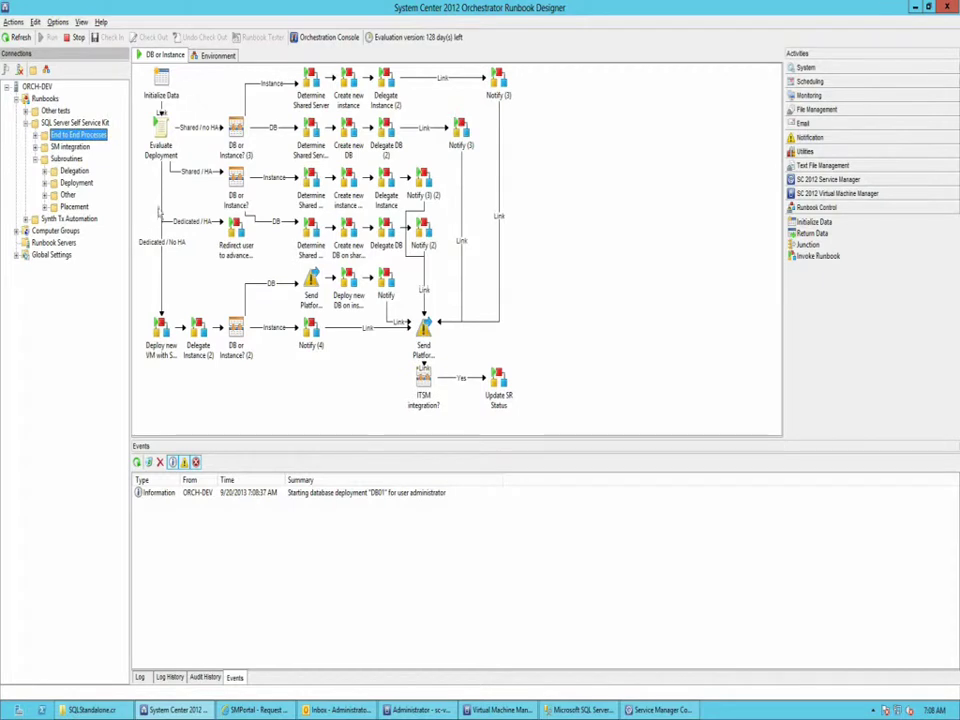
click(138, 463)
click(138, 463)
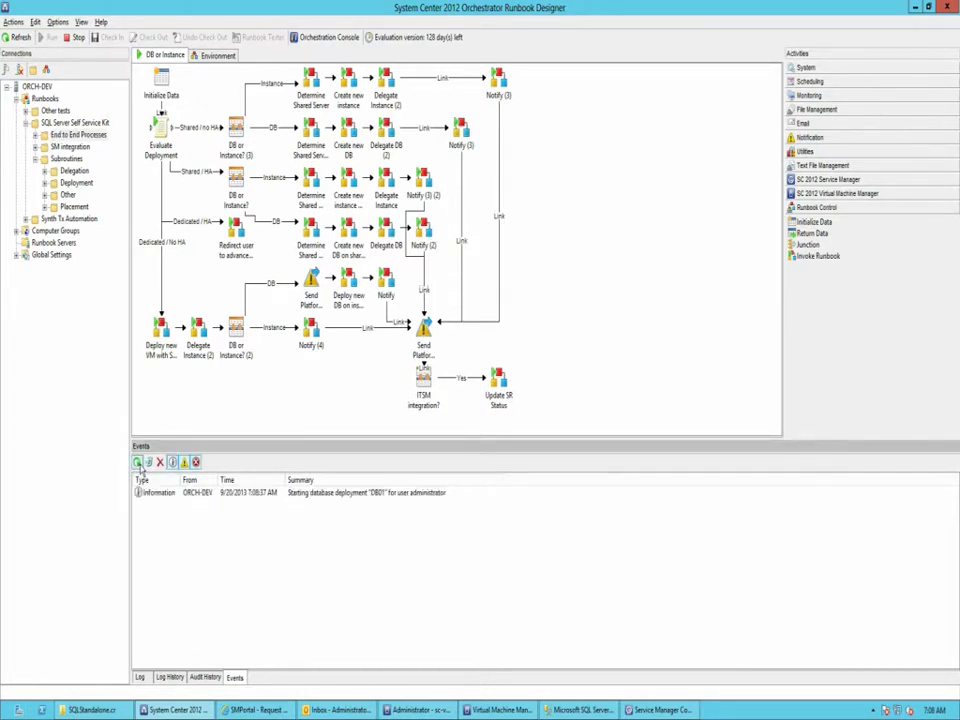
click(138, 463)
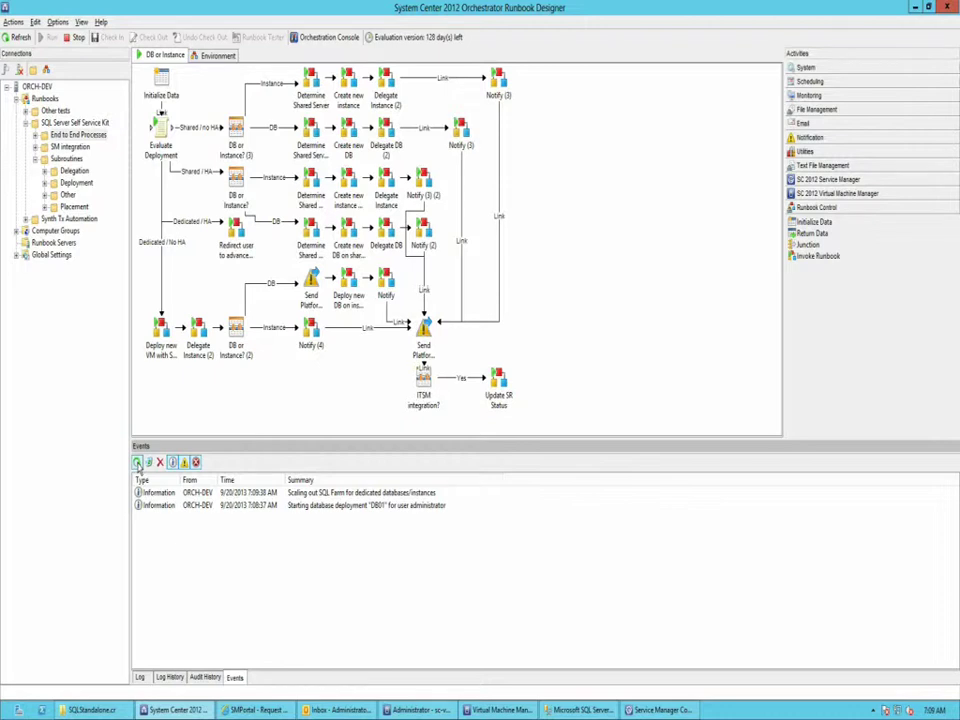
Step: Check SQL Farm 01 in Virtual Machine Manager, and back in Runbook Designer expand the DB or Instance log to its Deploy new VM activity
click(424, 710)
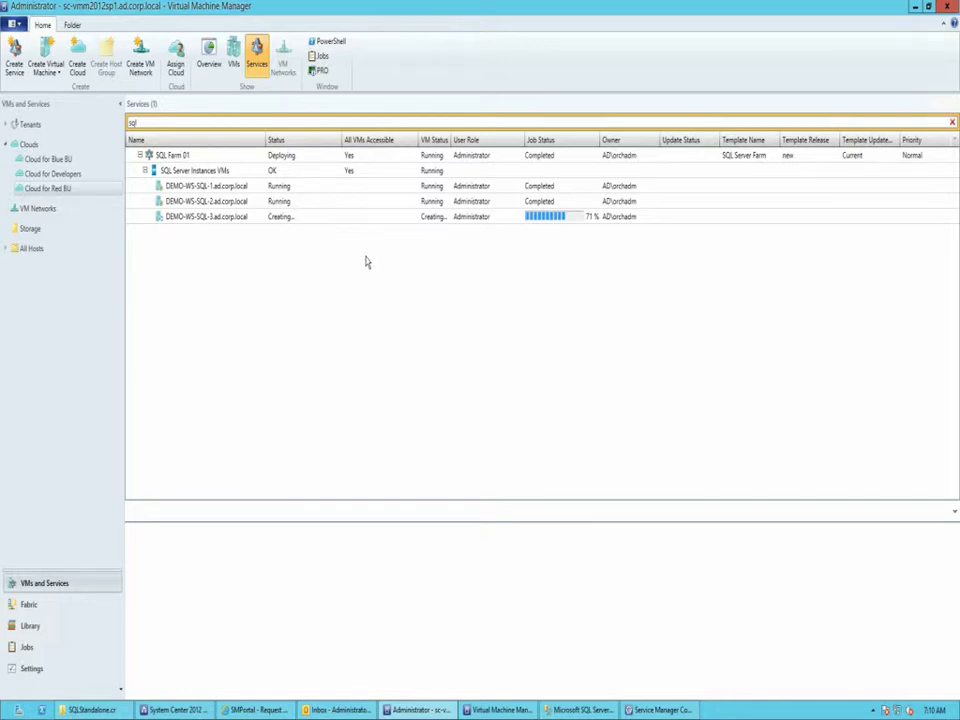
click(175, 710)
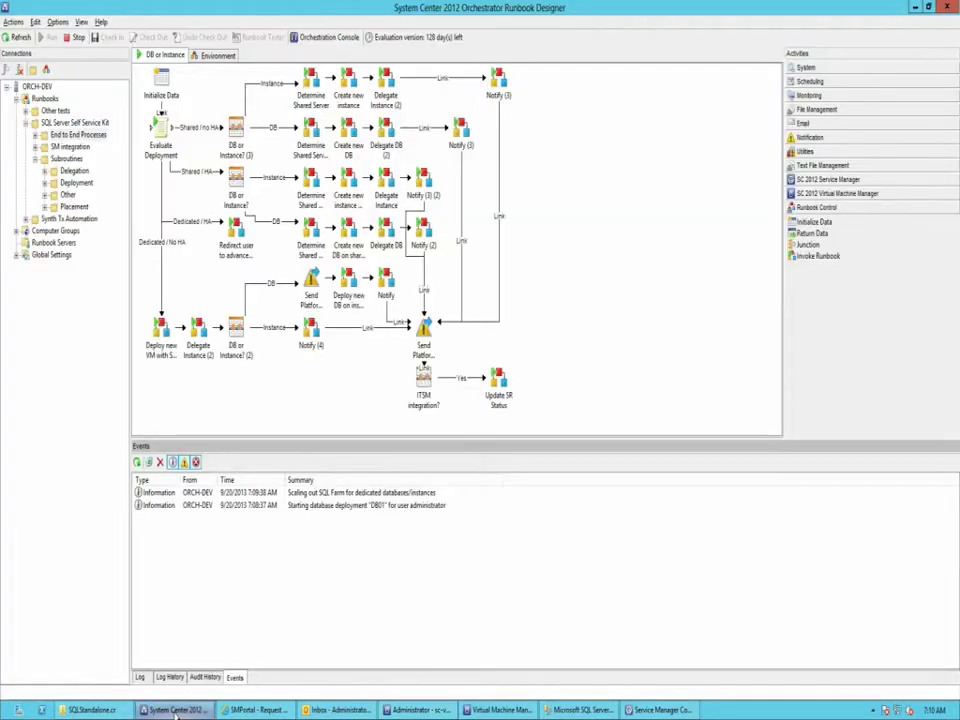
click(141, 678)
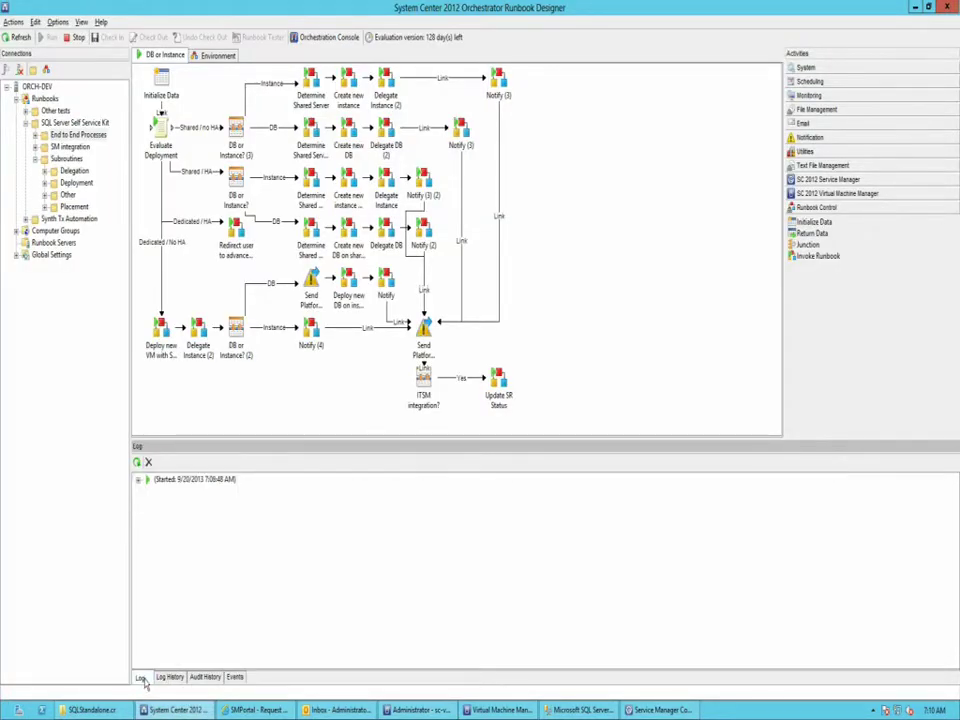
click(140, 482)
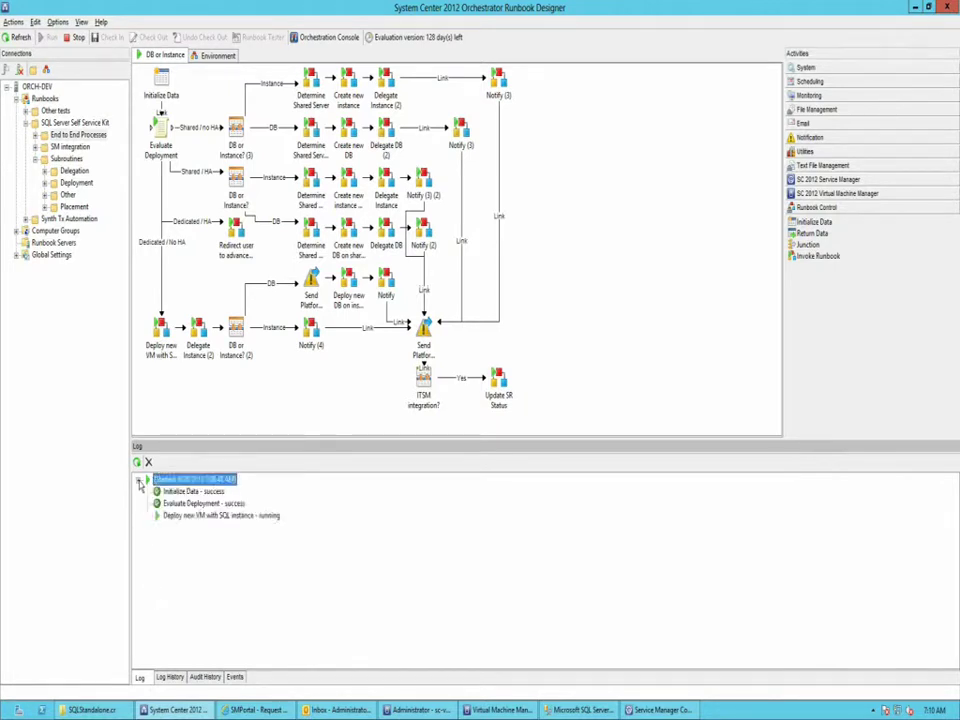
click(197, 518)
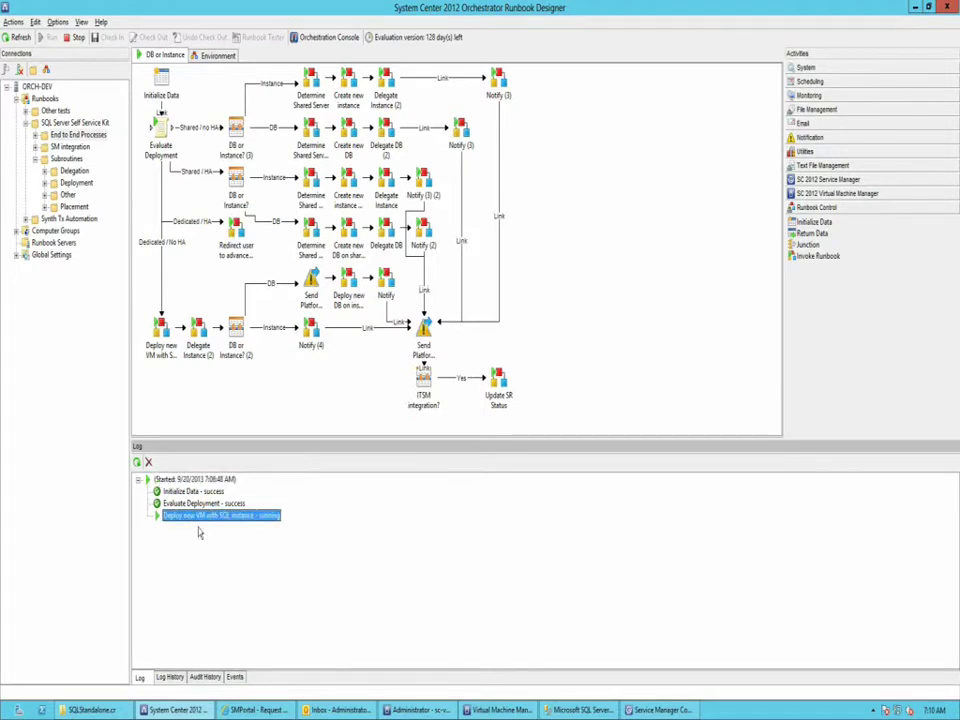
Step: Show the Deploy New Standalone Server w/SQL runbook under Deployment, expand its current log, and inspect both Inject Instance Name on File activities
click(75, 183)
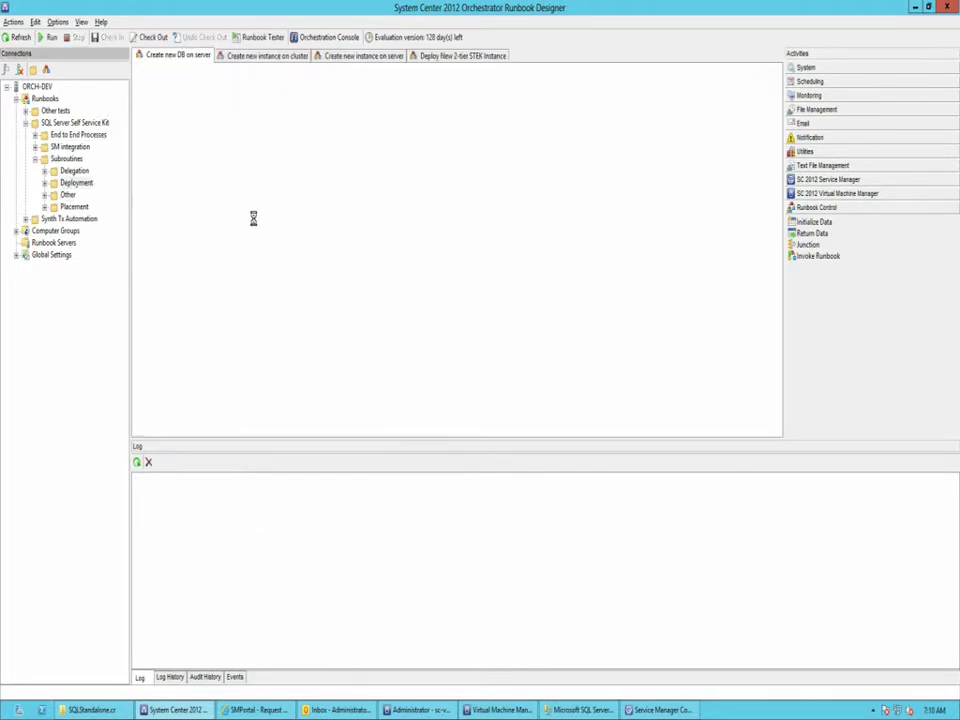
click(558, 60)
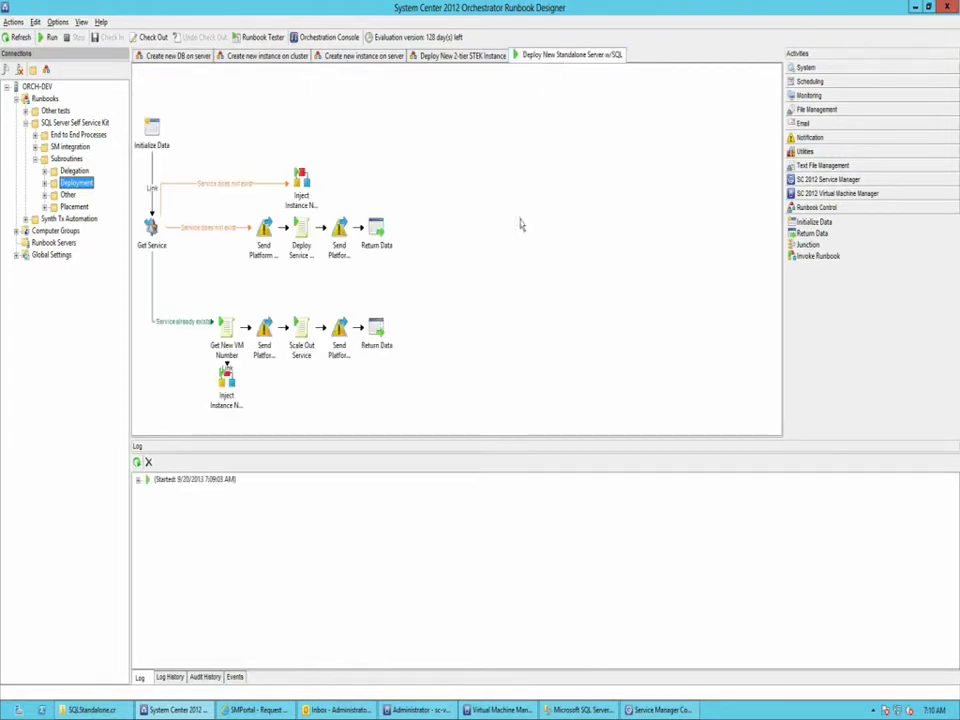
click(139, 481)
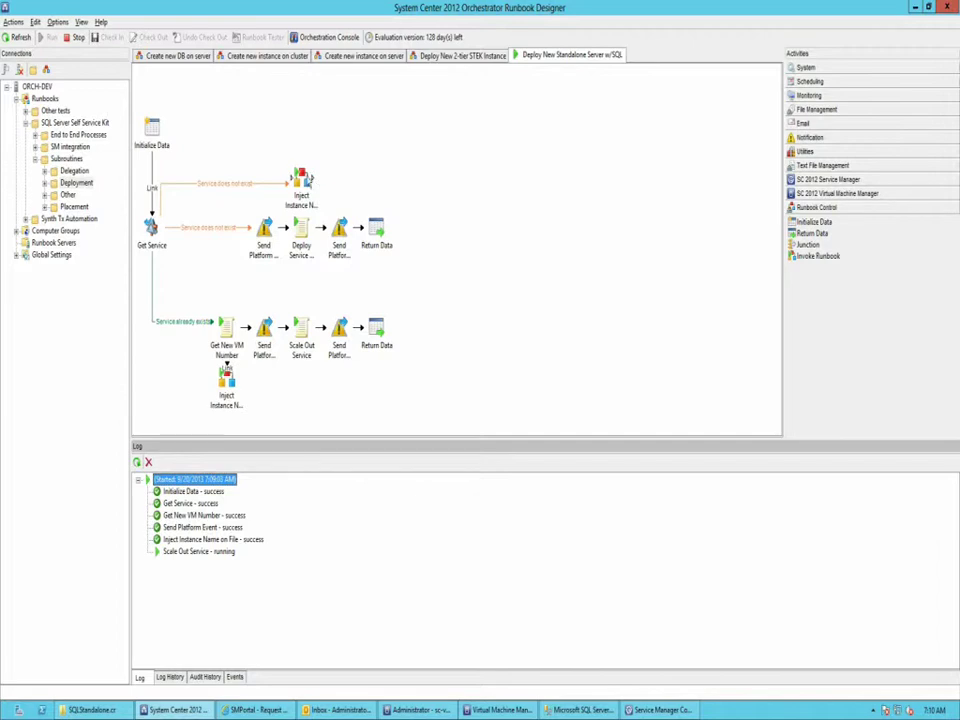
click(301, 178)
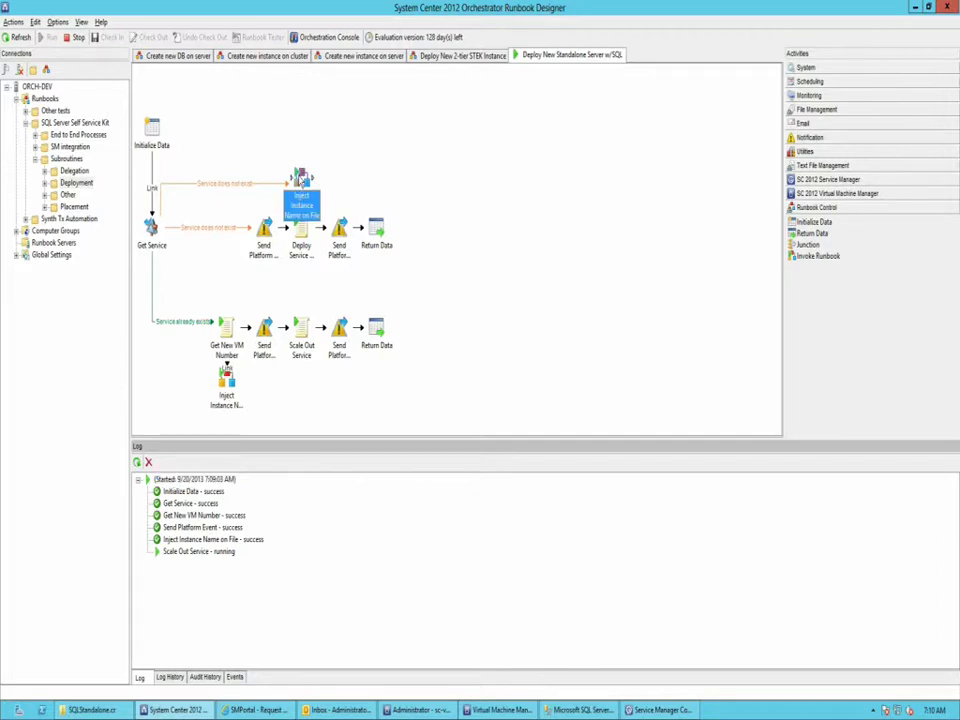
click(237, 390)
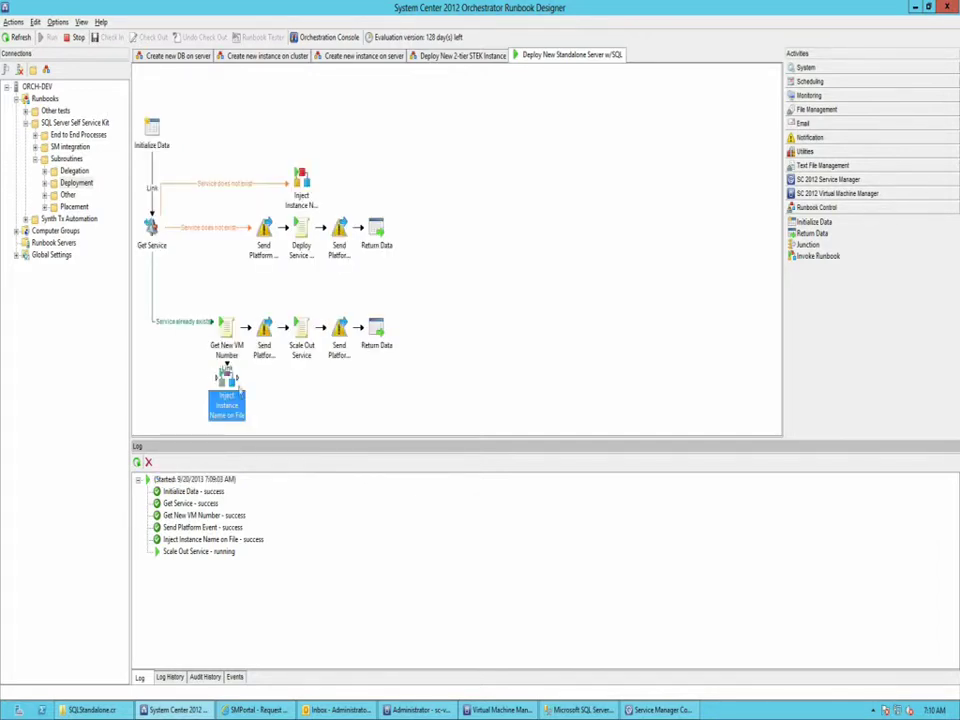
click(297, 413)
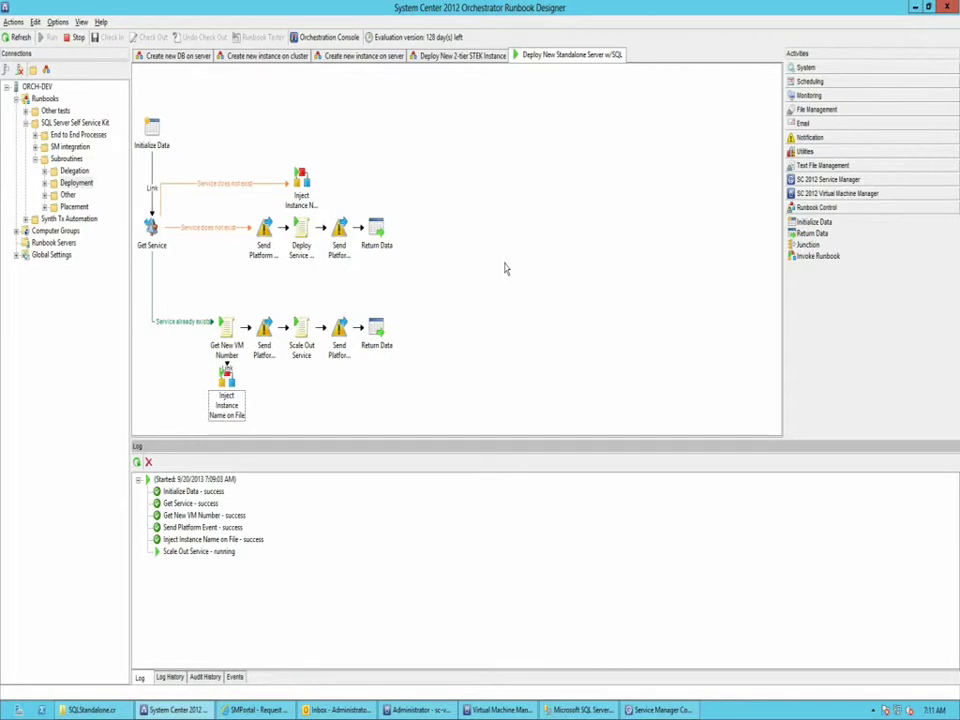
Step: Switch to Service Template Designer and view the OS configuration in the properties of the SQL Server Instances VMs tier
click(466, 712)
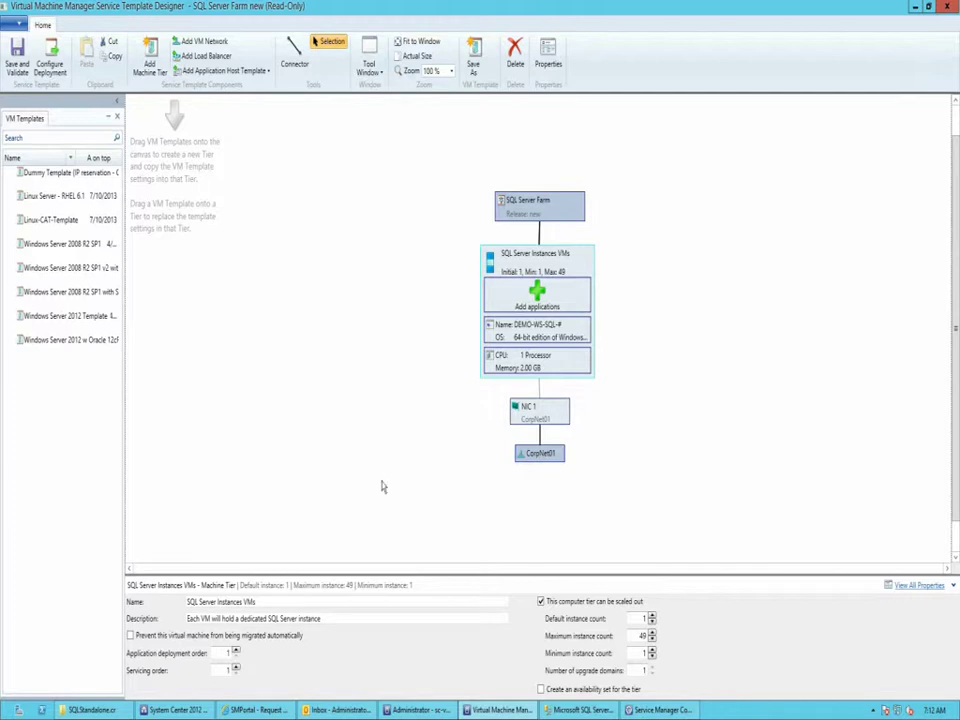
right_click(583, 265)
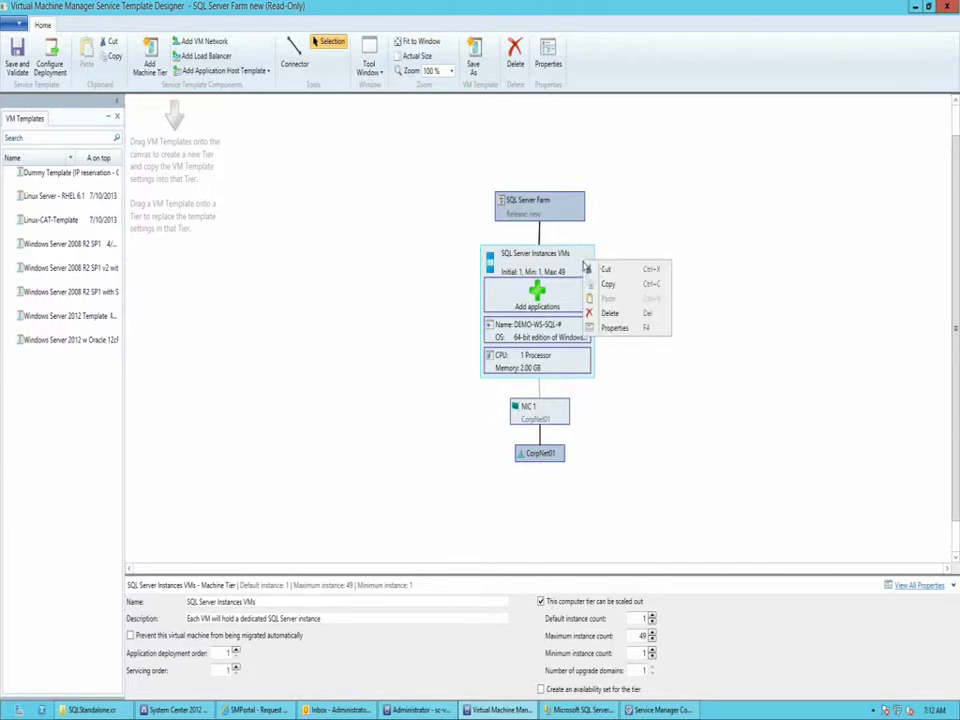
click(641, 327)
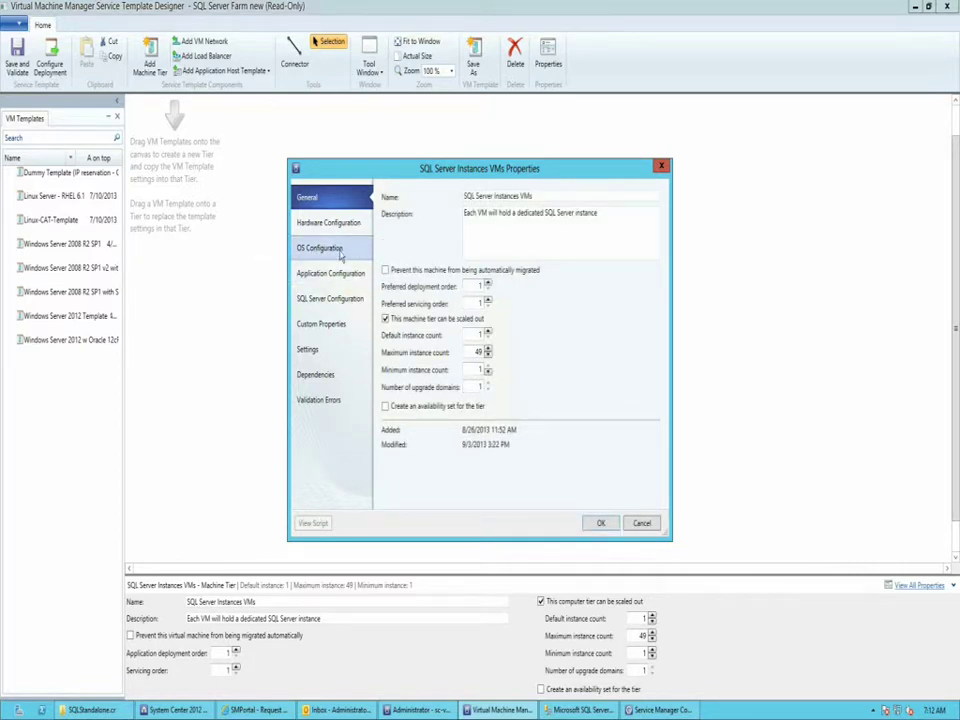
click(340, 256)
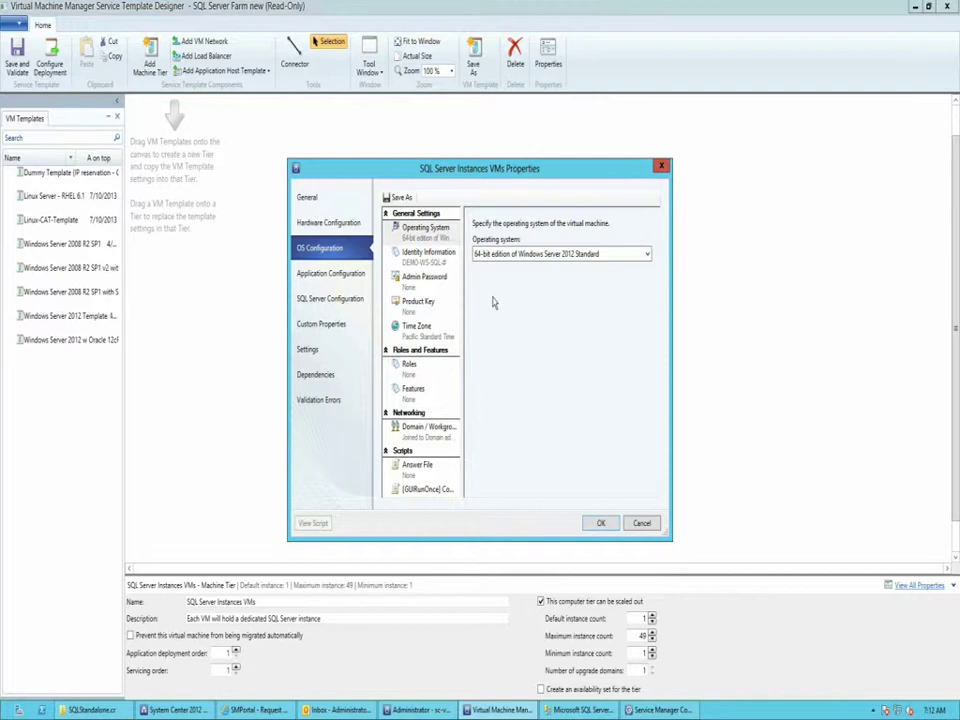
Step: Review the Pre-install 1 script's parameters in the tier's application configuration, and close the properties without saving
click(323, 276)
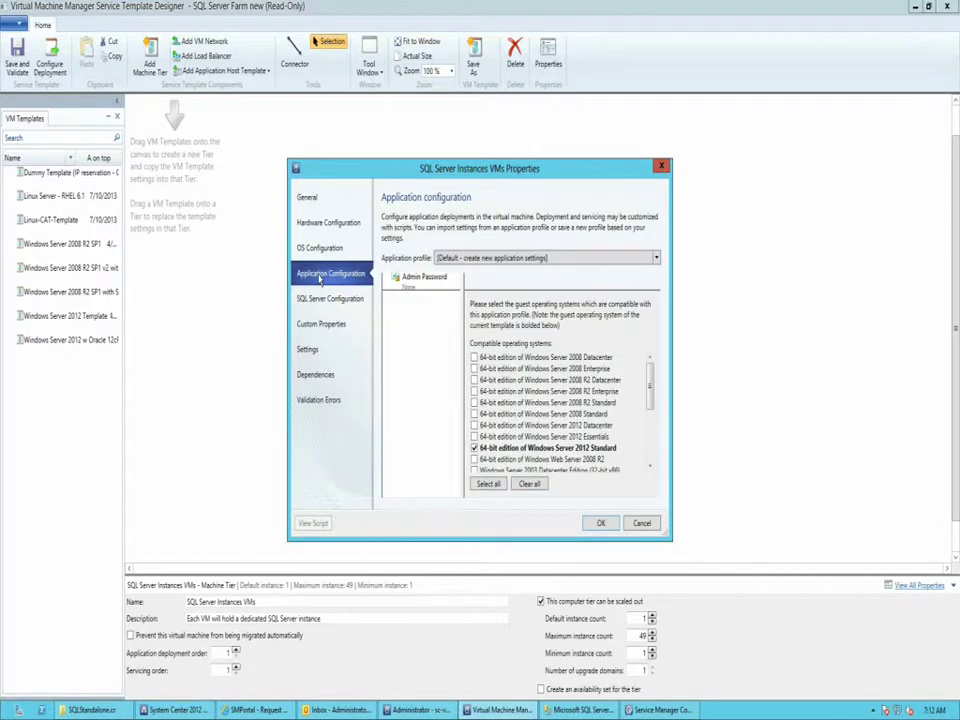
click(414, 339)
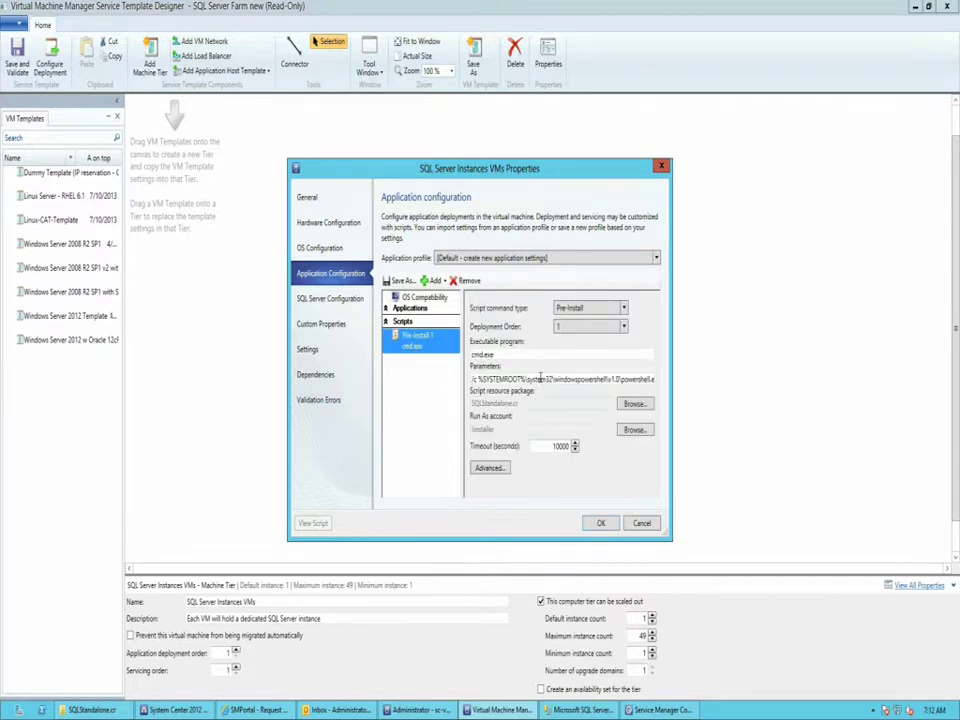
drag(541, 377, 744, 386)
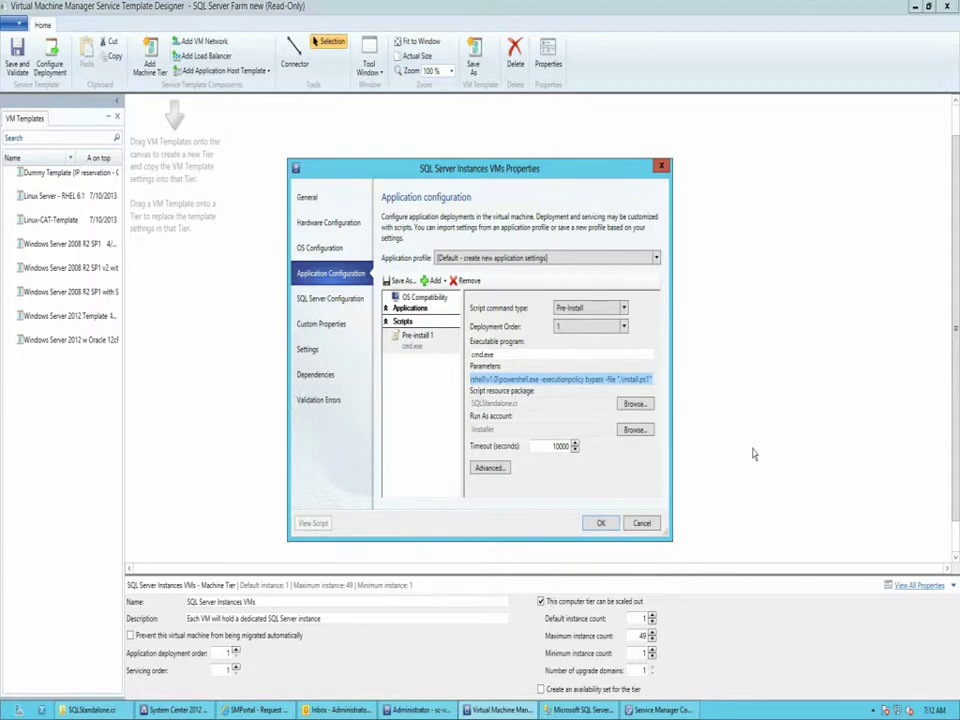
click(575, 379)
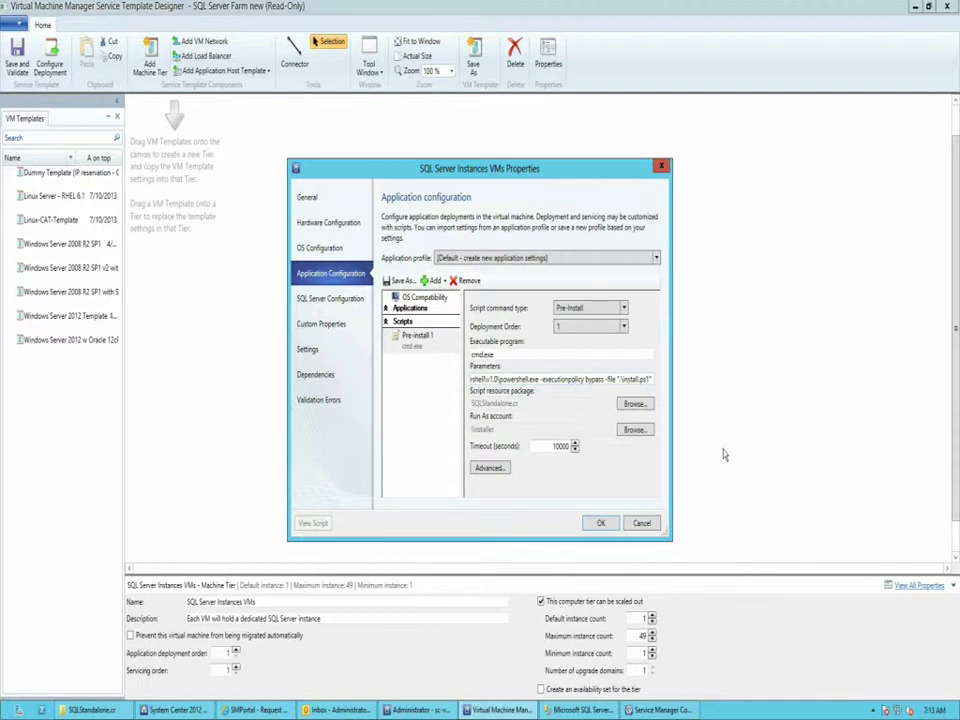
drag(406, 173, 450, 172)
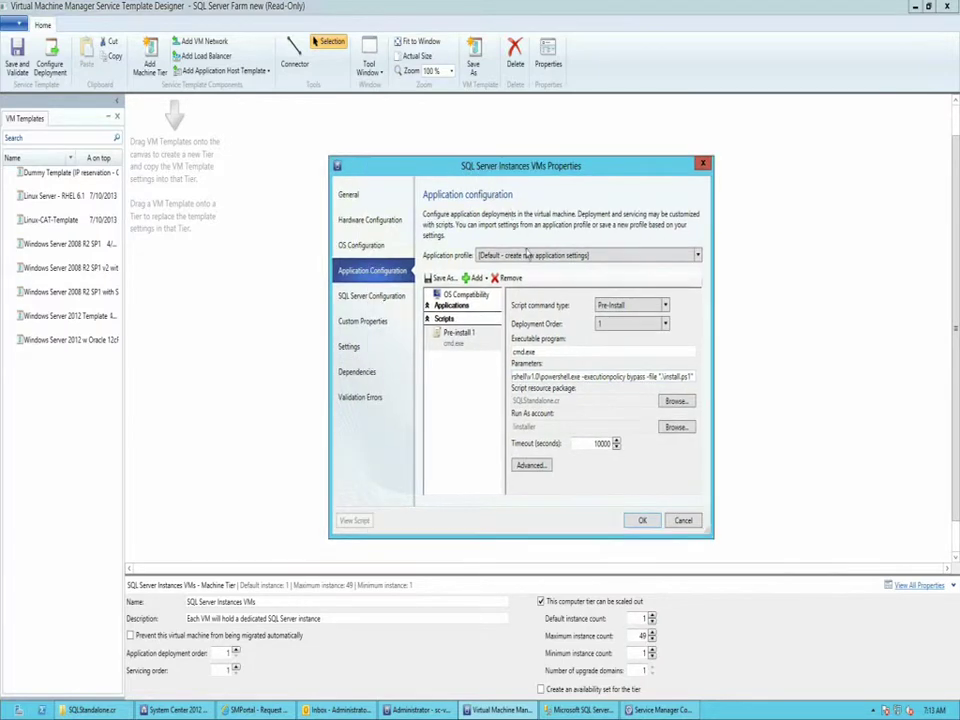
click(682, 521)
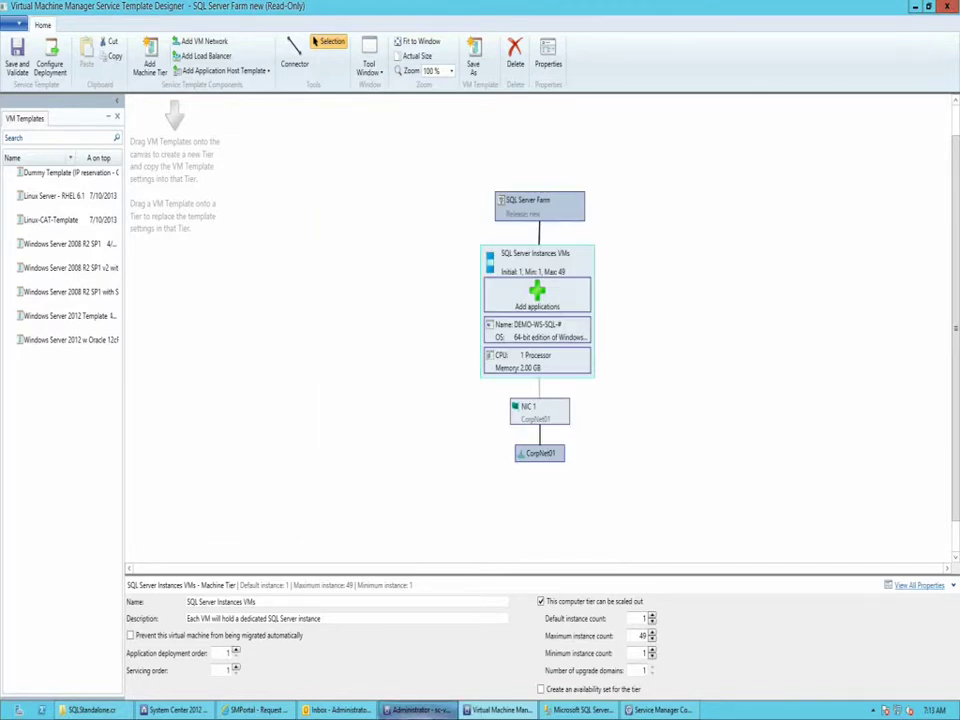
Step: Switch to Virtual Machine Manager, inspect the Deploy applications to computer step of the Create a tier virtual machine job, and return to VMs and Services
click(420, 710)
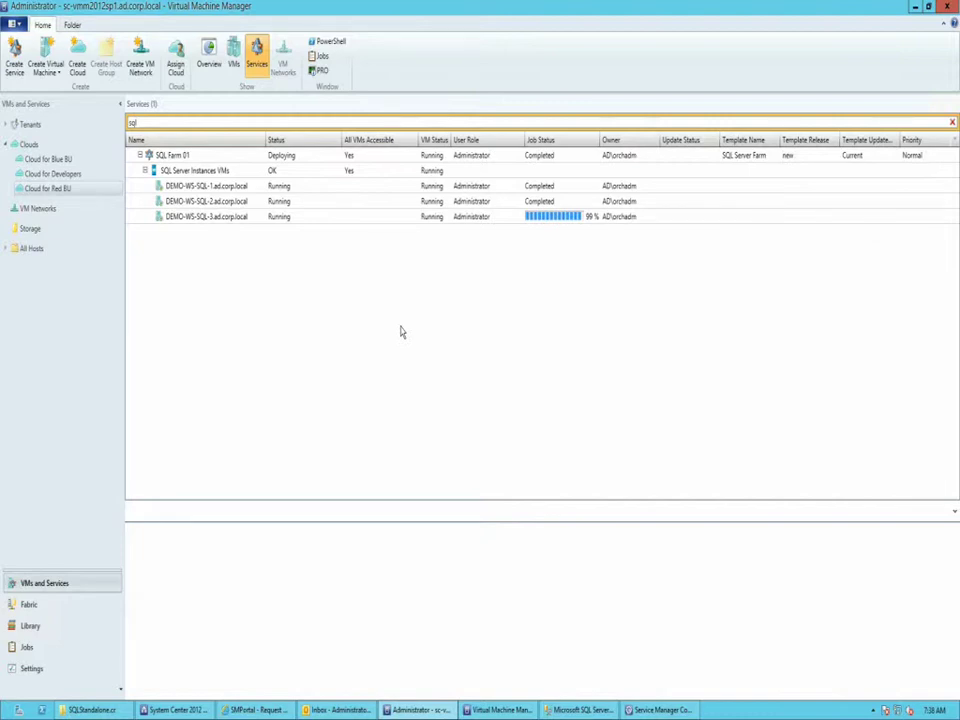
click(95, 652)
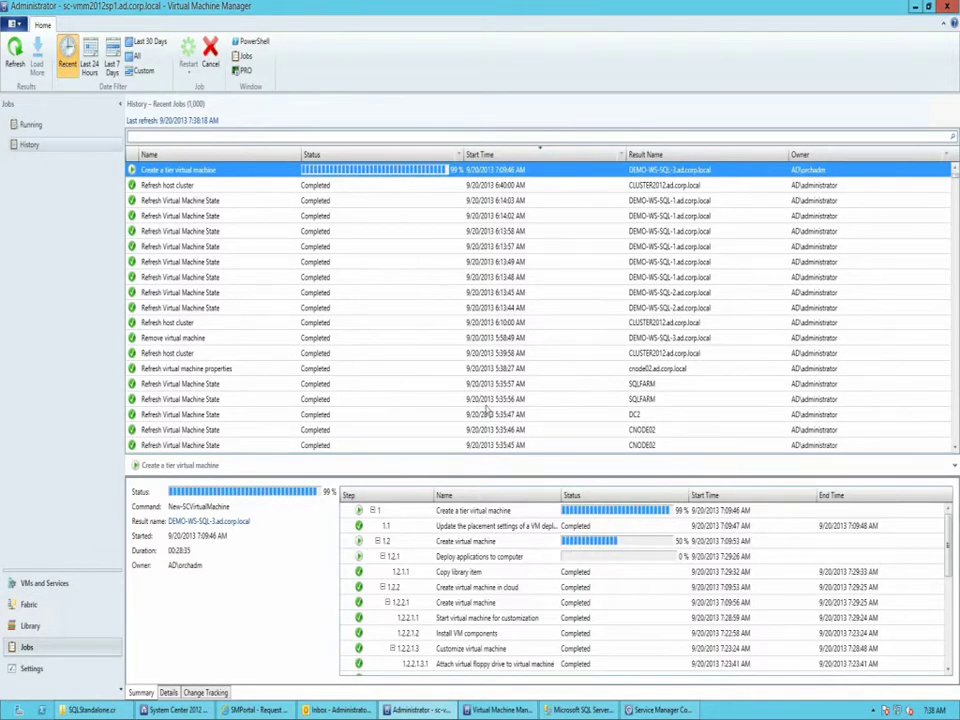
click(529, 560)
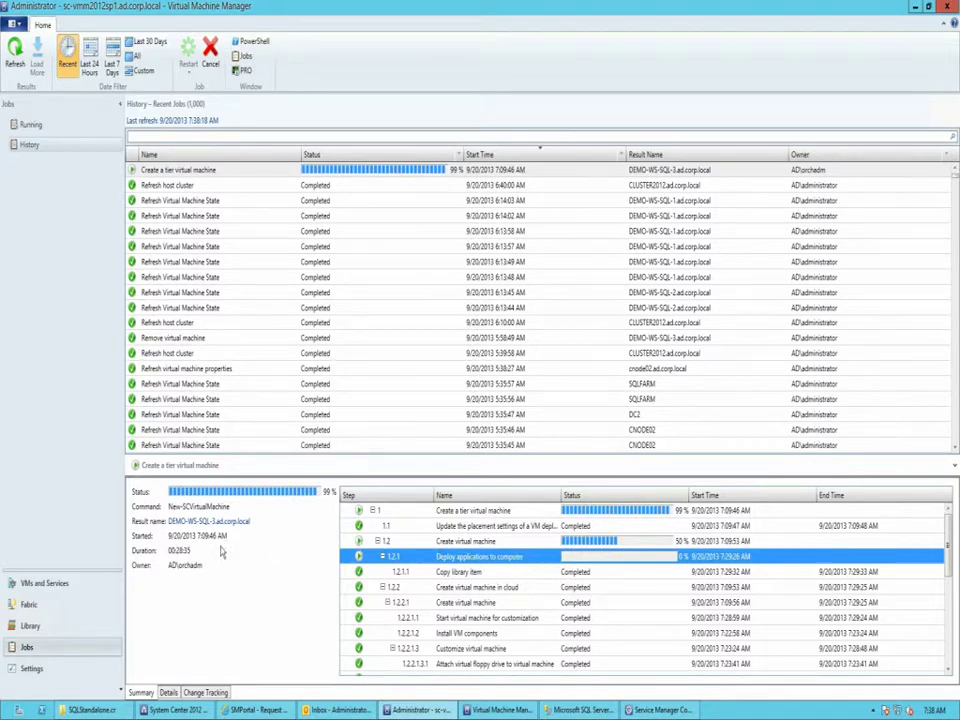
click(82, 583)
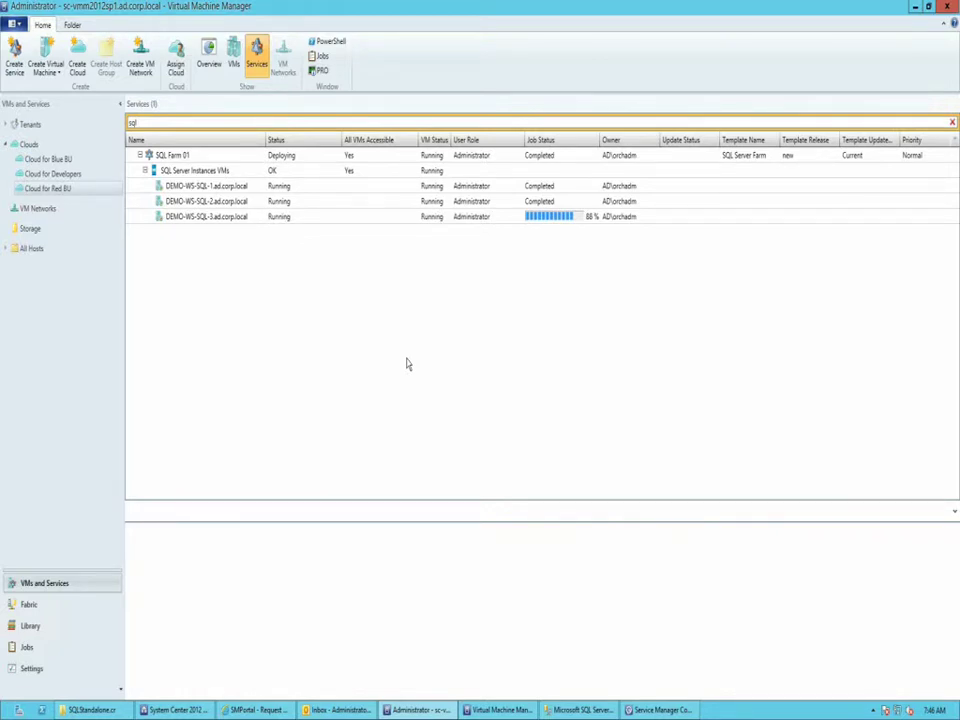
Step: Switch to SQL Server Management Studio and connect to the DEMO-WS-SQL-3 database engine with Windows Authentication
click(568, 709)
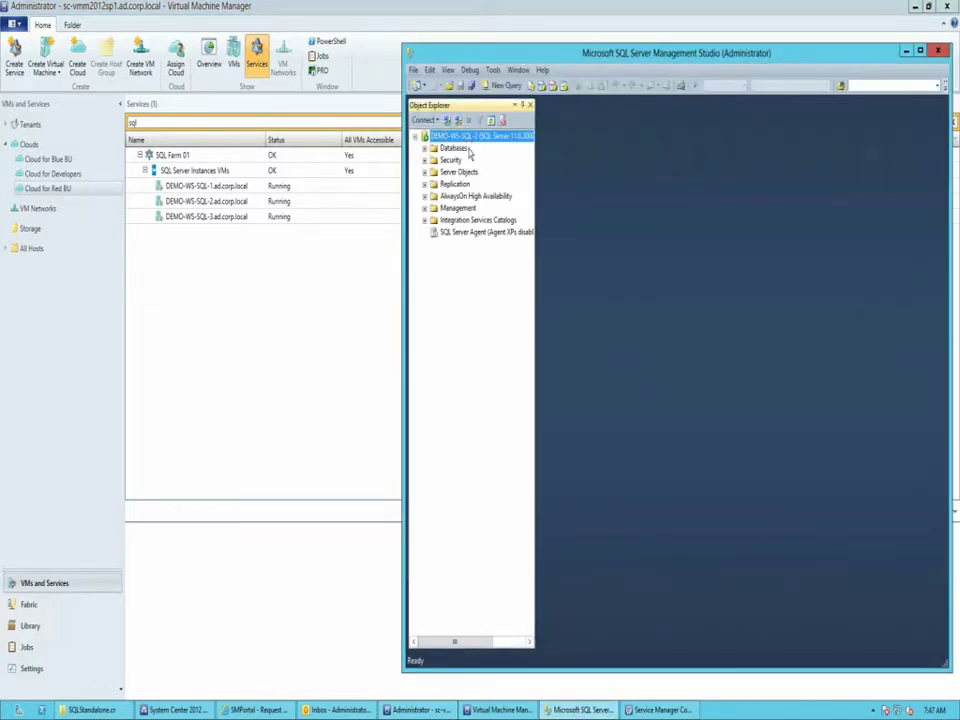
key(shift+F10)
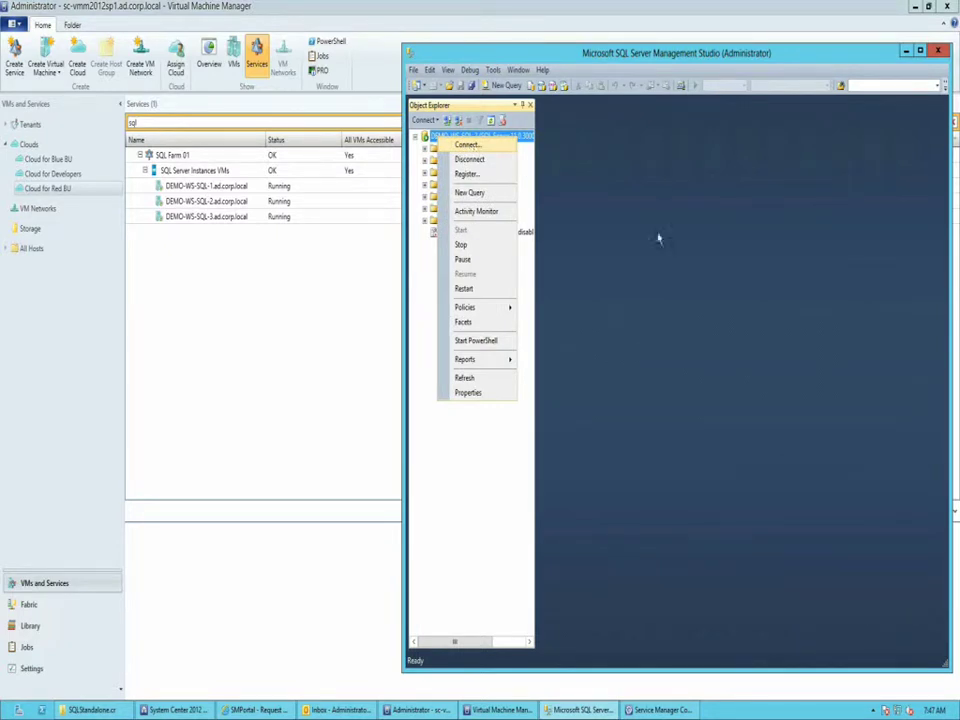
click(469, 145)
click(707, 279)
key(BackSpace)
text(3)
key(Tab)
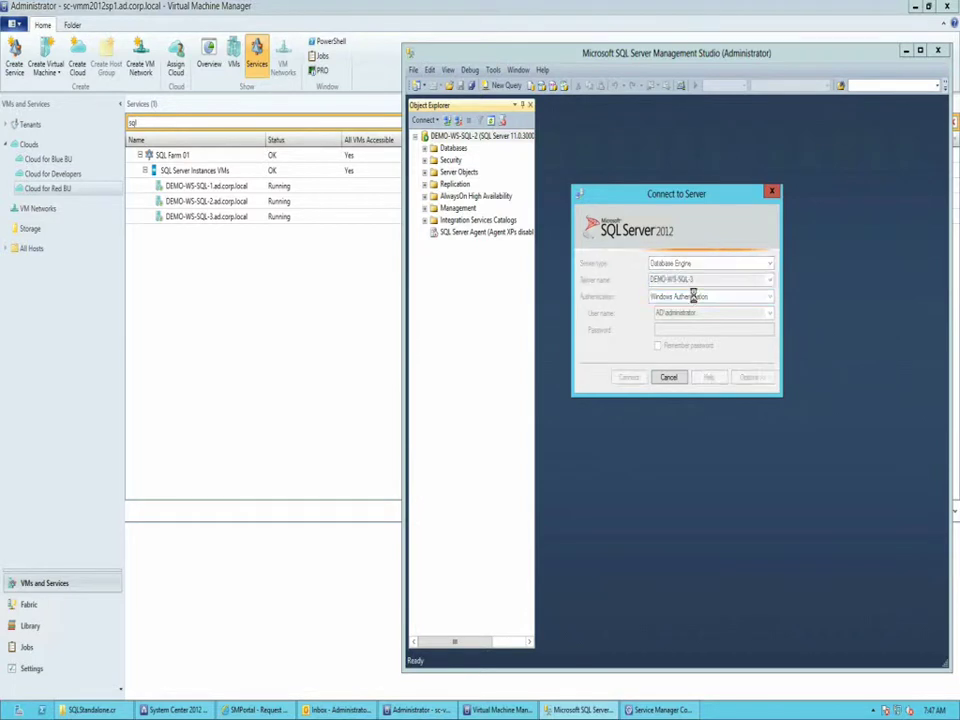
key(Return)
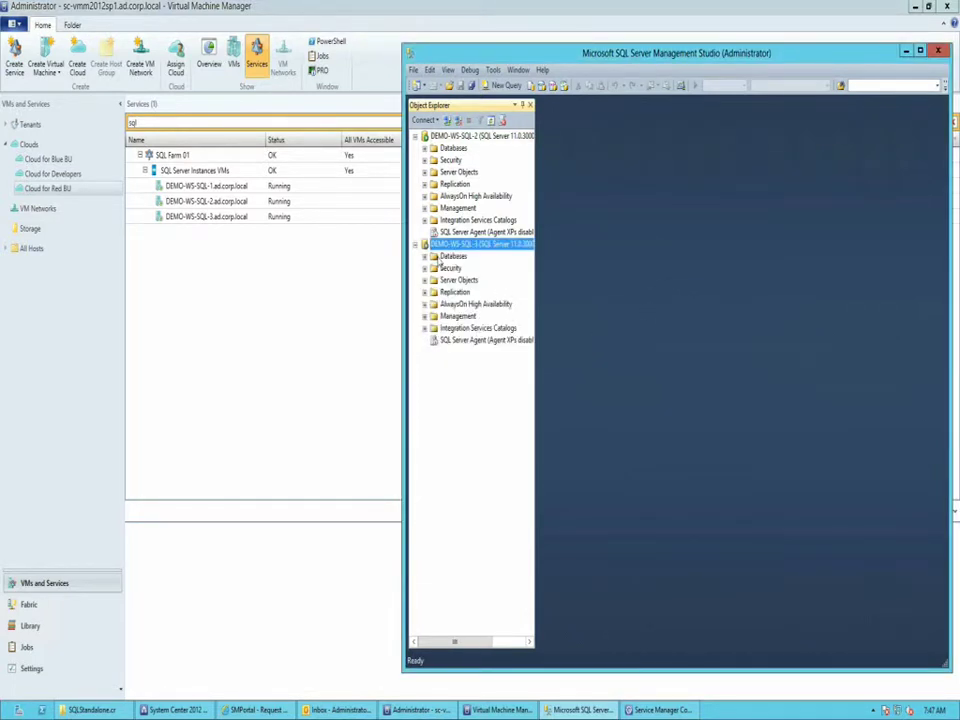
Step: Expand the databases and the security logins of DEMO-WS-SQL-3 to examine them
click(424, 256)
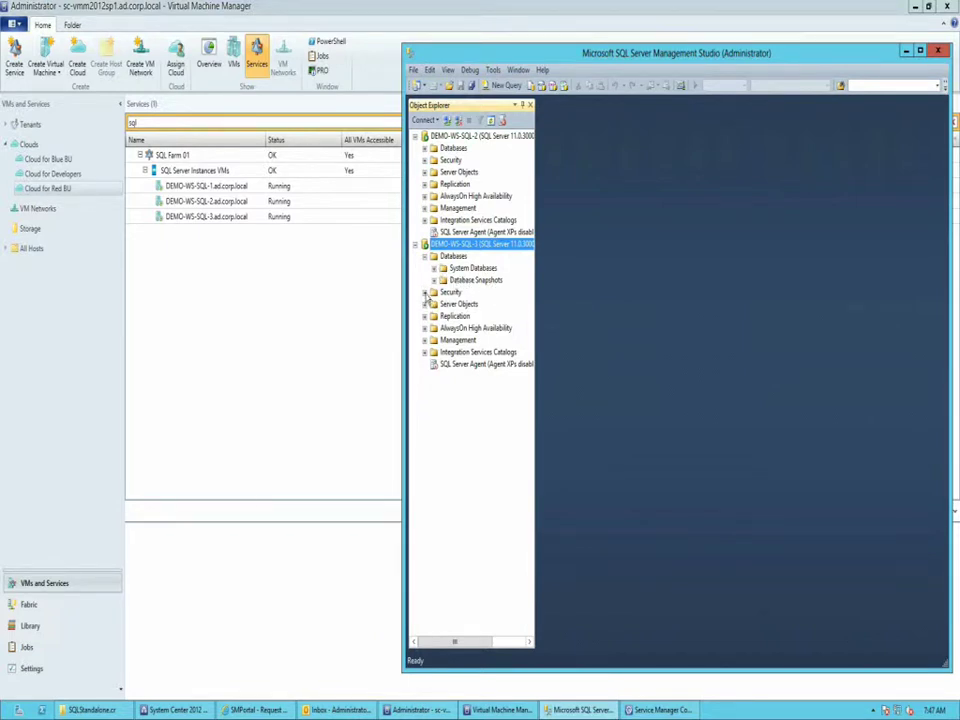
click(424, 292)
click(434, 304)
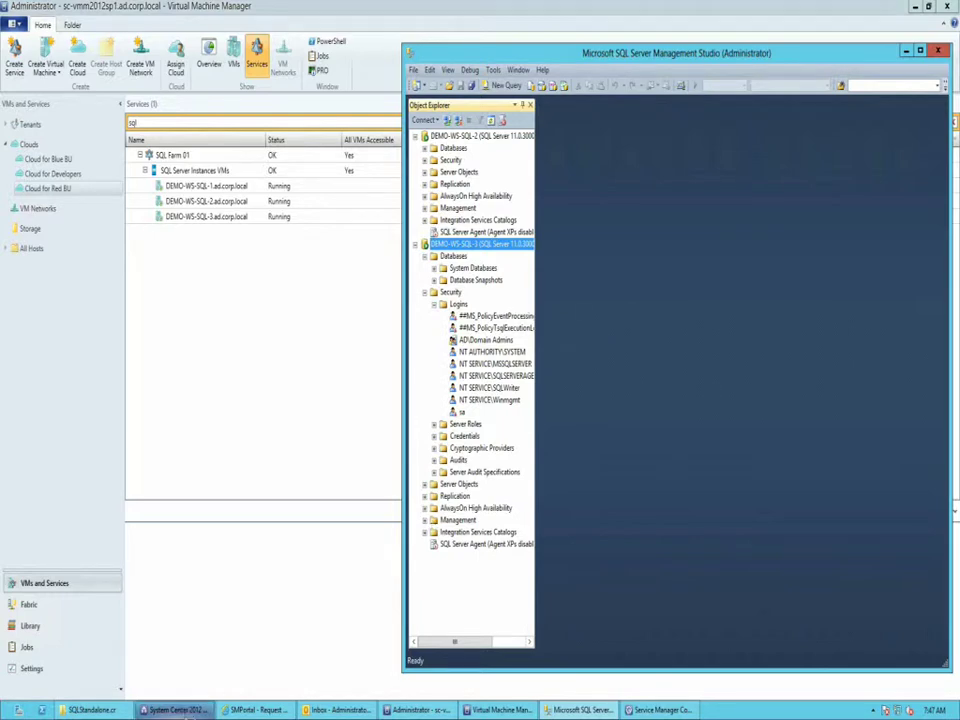
Step: Switch to Orchestrator Runbook Designer and examine the End to End Processes' DB or Instance runbook, its running log, and the Deploy new DB on instance activity
click(176, 710)
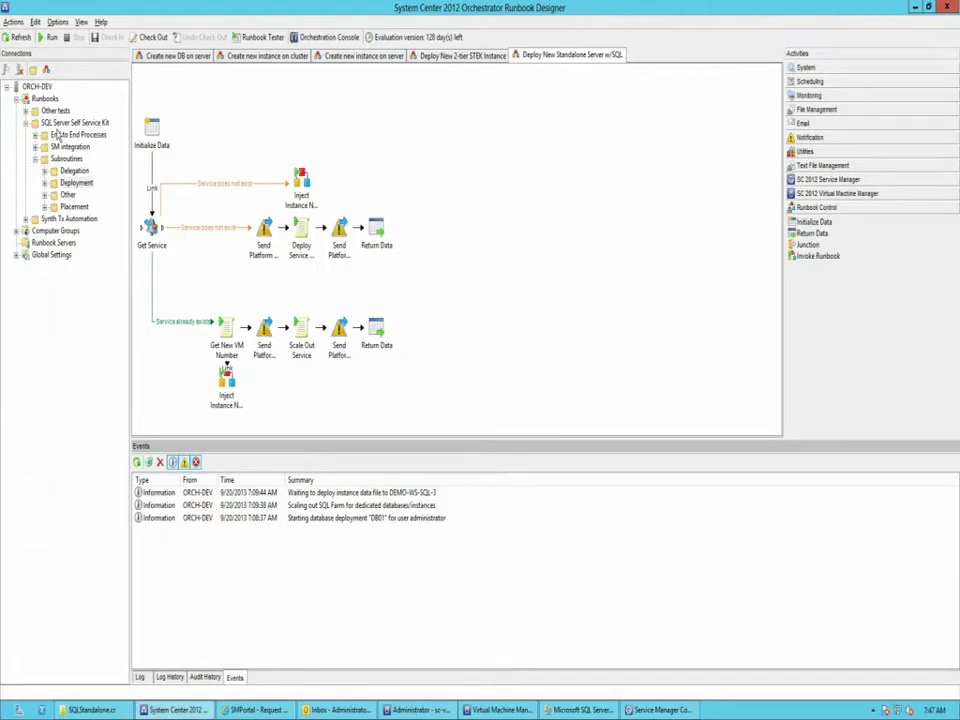
click(61, 137)
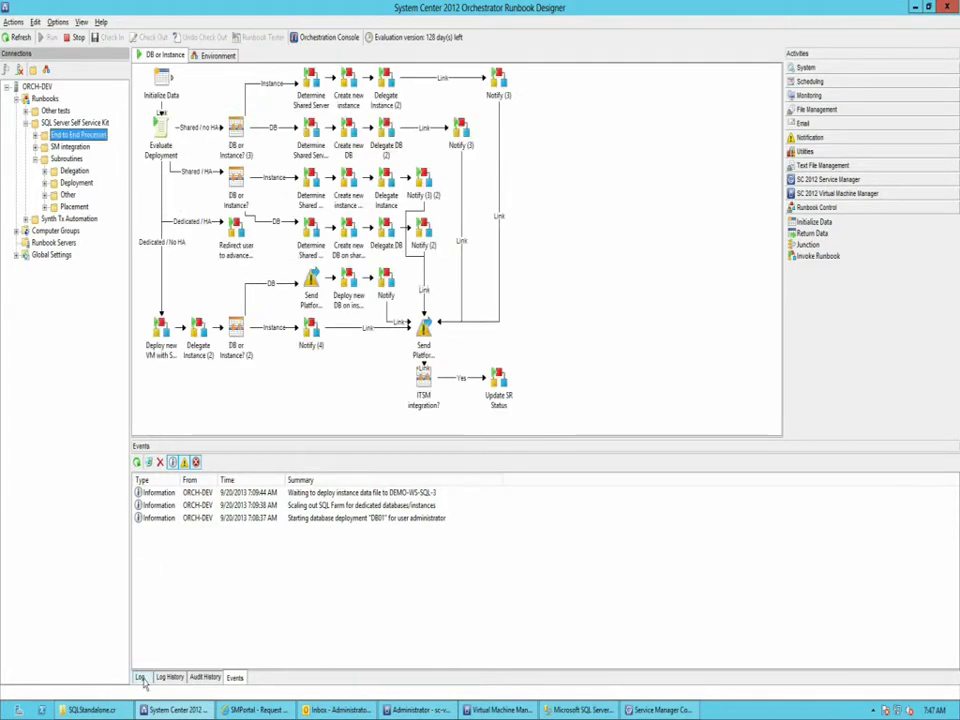
click(139, 481)
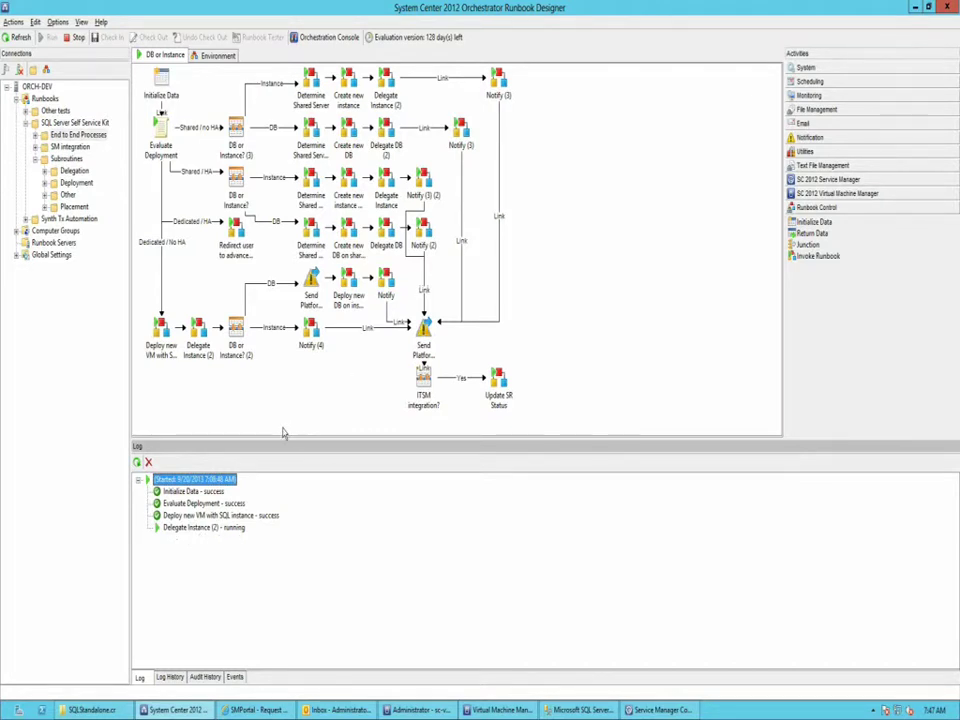
click(349, 290)
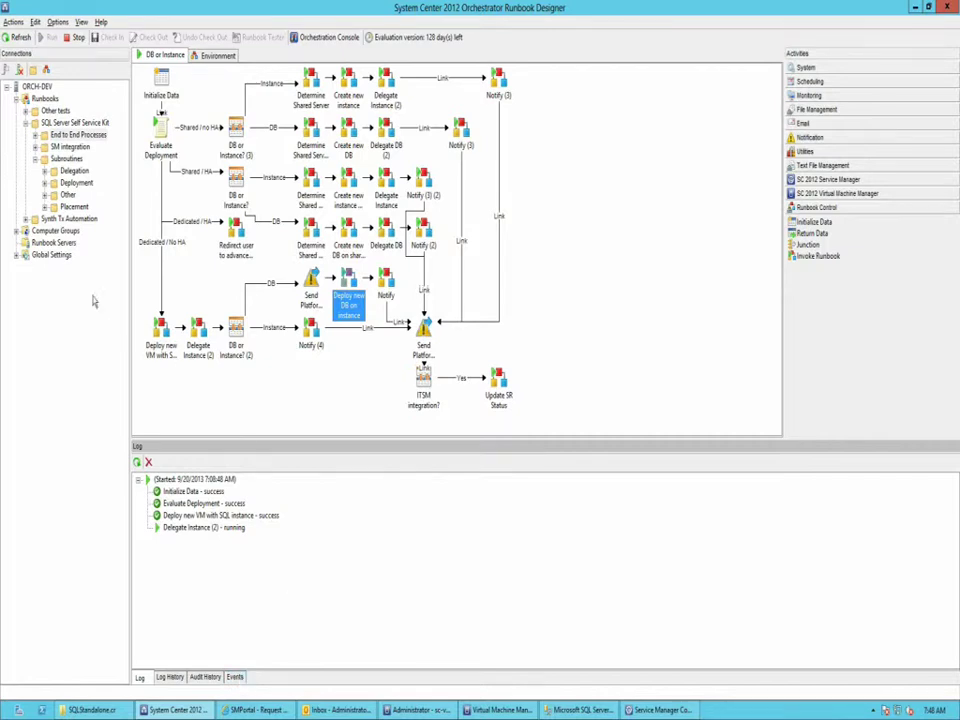
Step: View the Delegate Instance runbook among the Delegation subroutines and examine its Assign rights to Instance activity
click(74, 171)
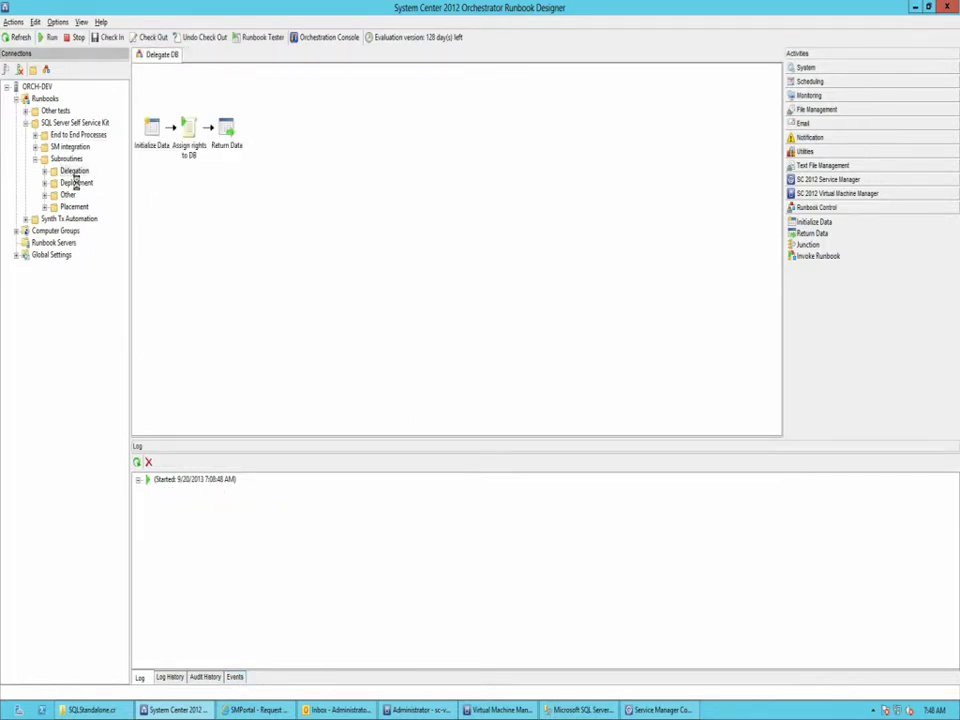
click(218, 55)
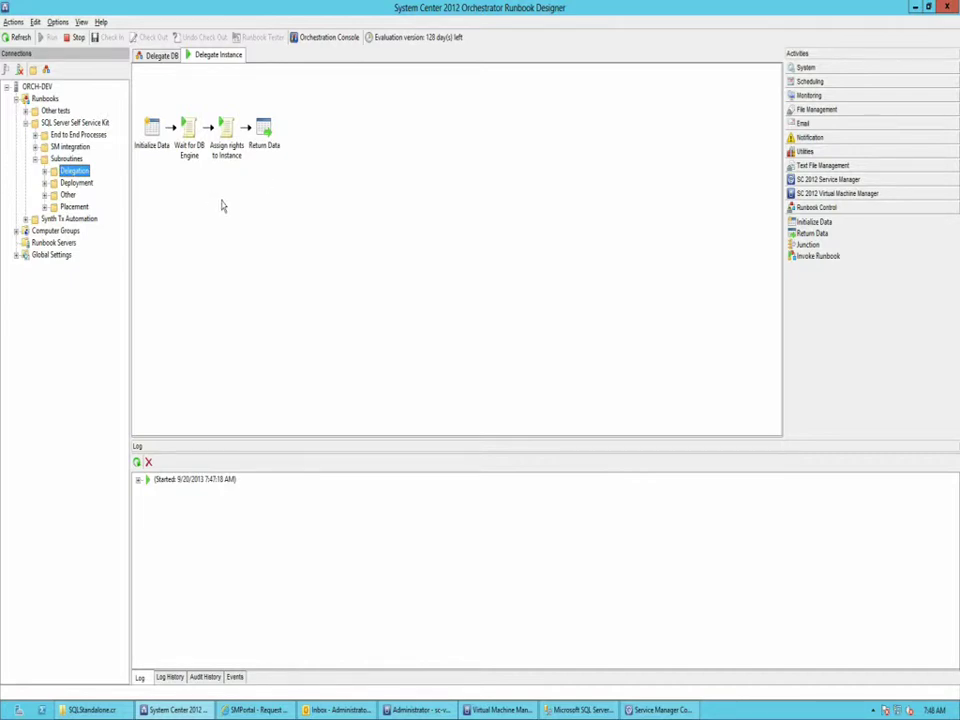
click(226, 152)
Step: View the Create new DB on server runbook among the Deployment subroutines and refresh the platform events to follow the DB01 deployment
click(77, 183)
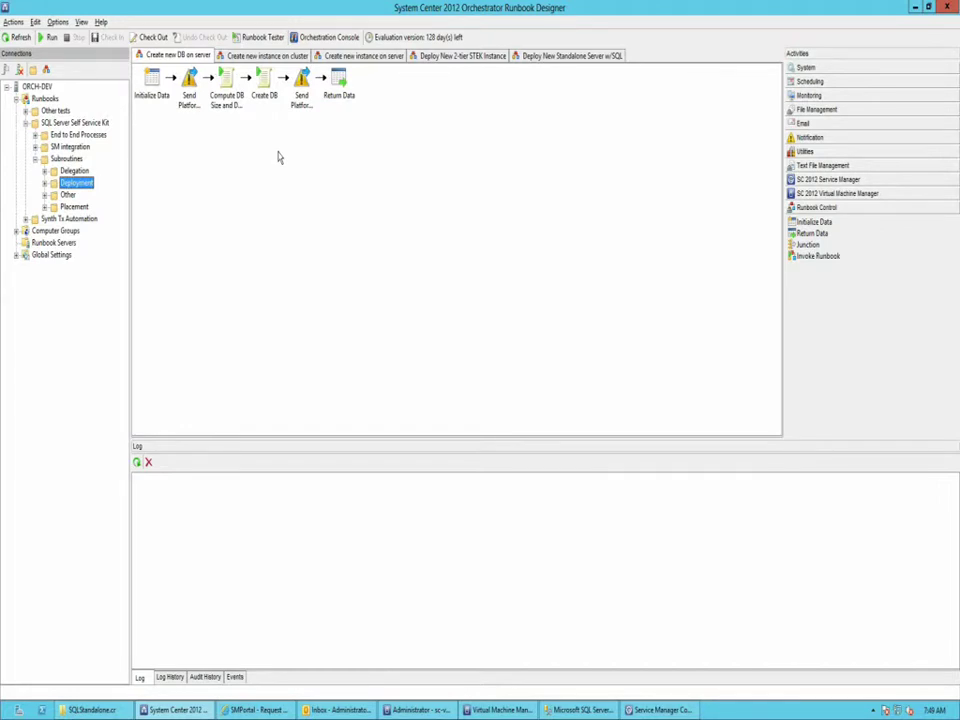
click(231, 174)
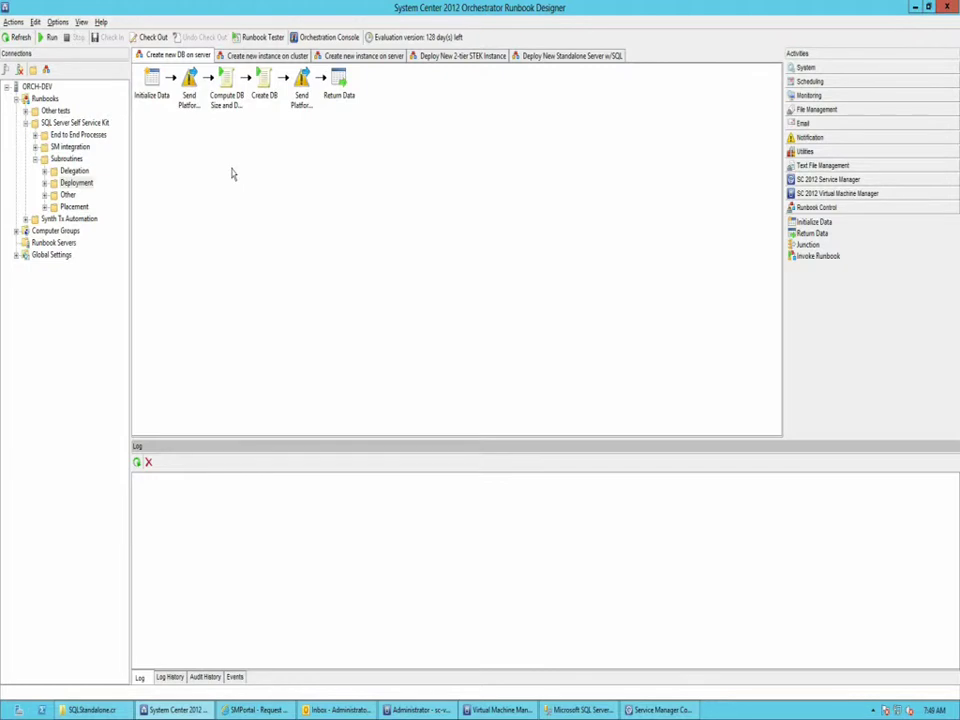
click(234, 677)
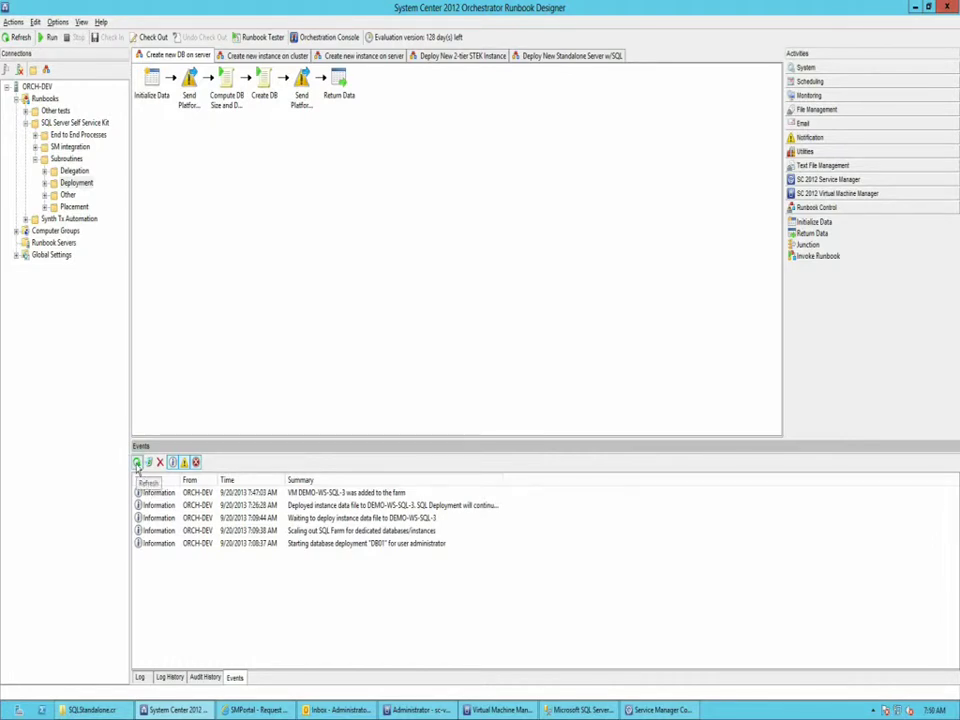
click(137, 463)
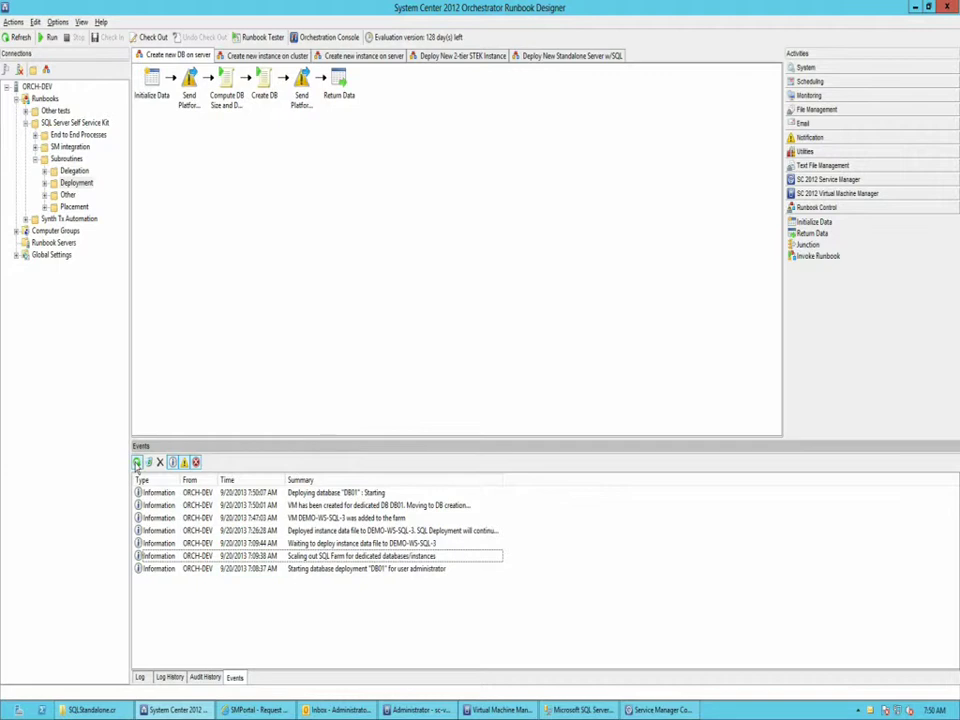
click(137, 463)
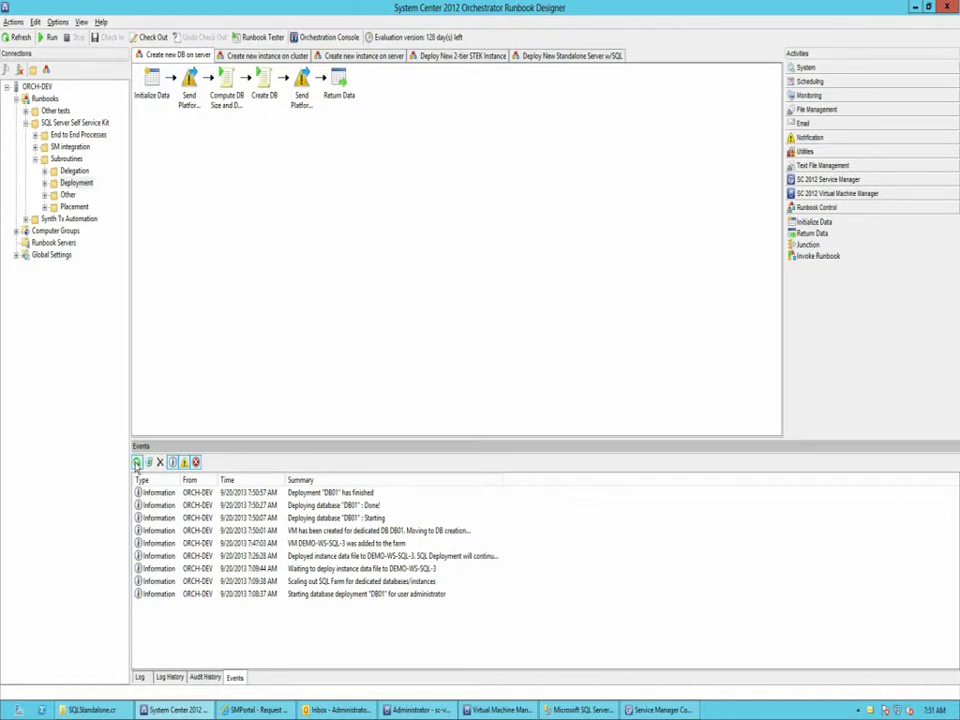
Step: Return to the DB or Instance runbook in End to End Processes, select the Update SR Status activity, and refresh the events
click(77, 135)
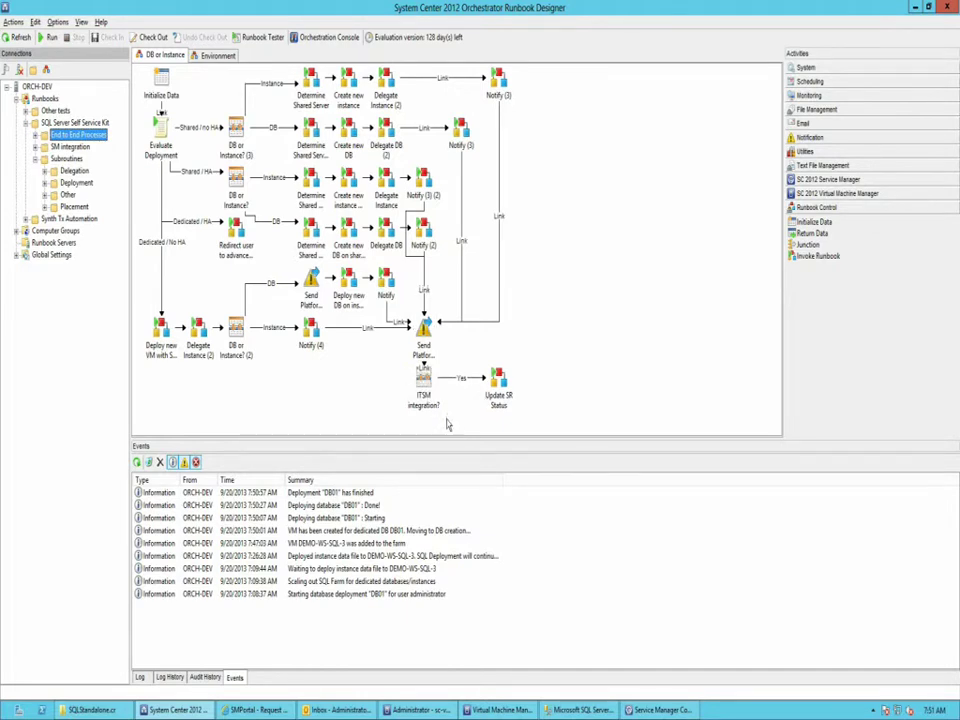
click(505, 396)
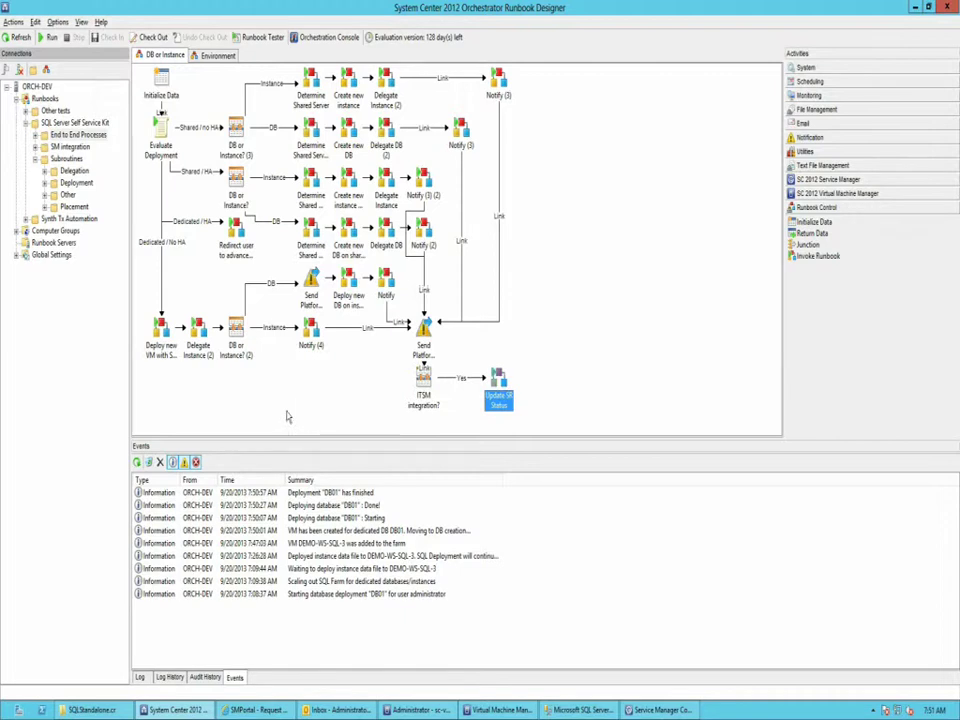
click(137, 463)
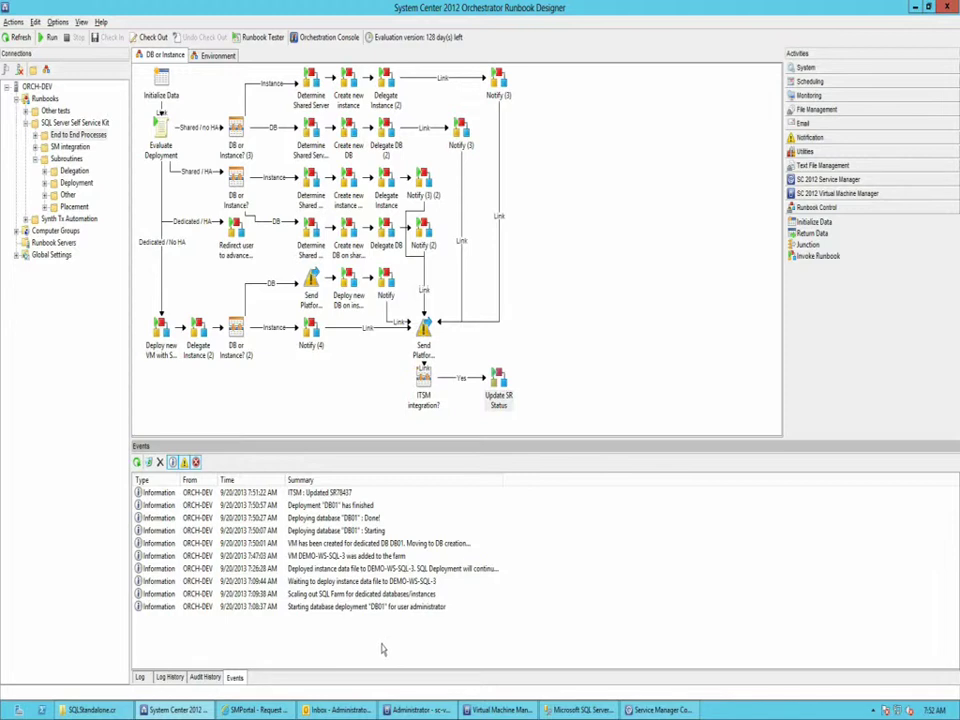
Step: Review the DB01 deployment events one by one in chronological order, from the start of the request through the start of database creation
click(408, 608)
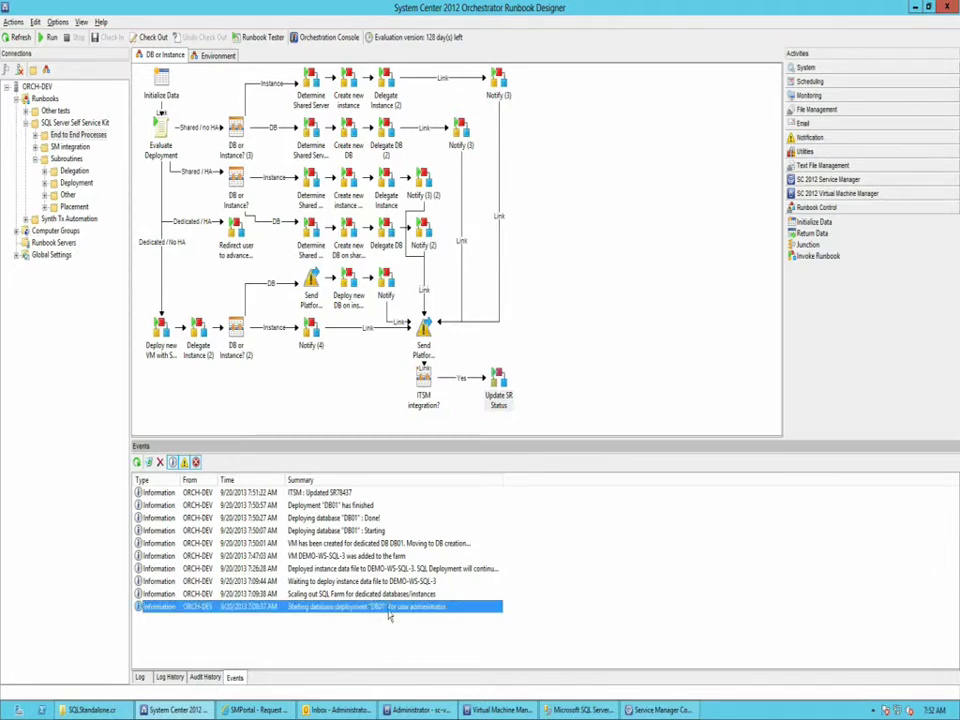
click(456, 596)
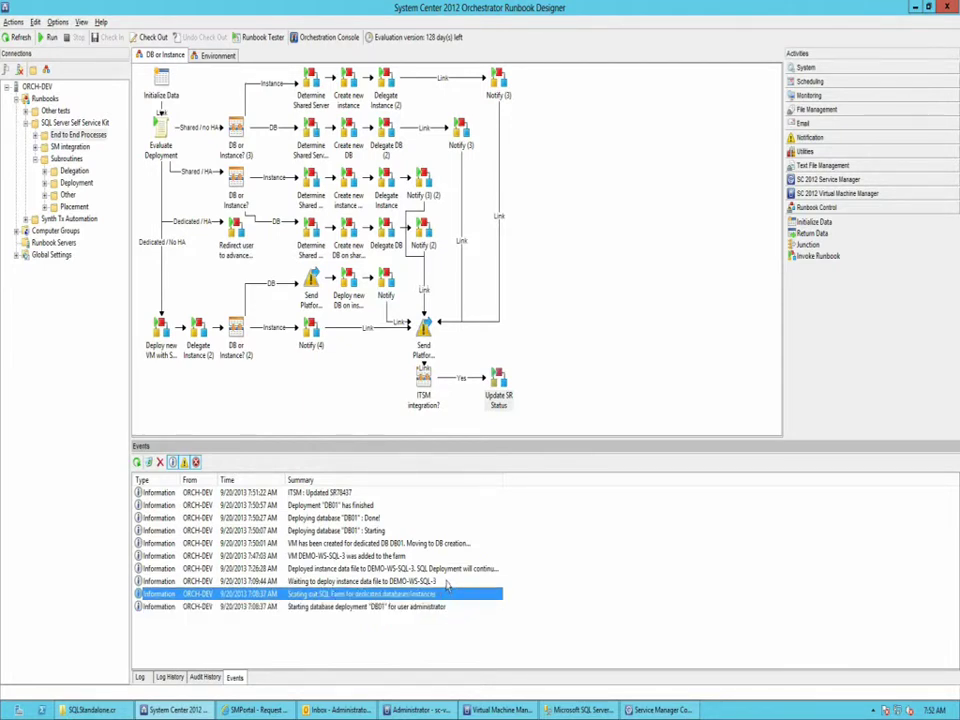
click(447, 581)
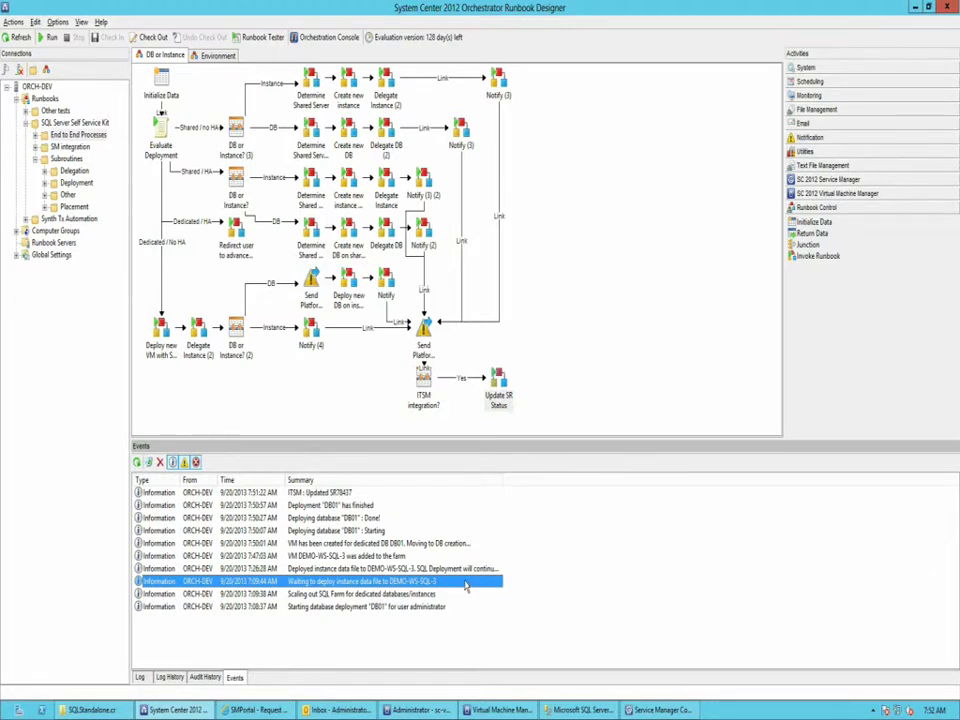
click(467, 569)
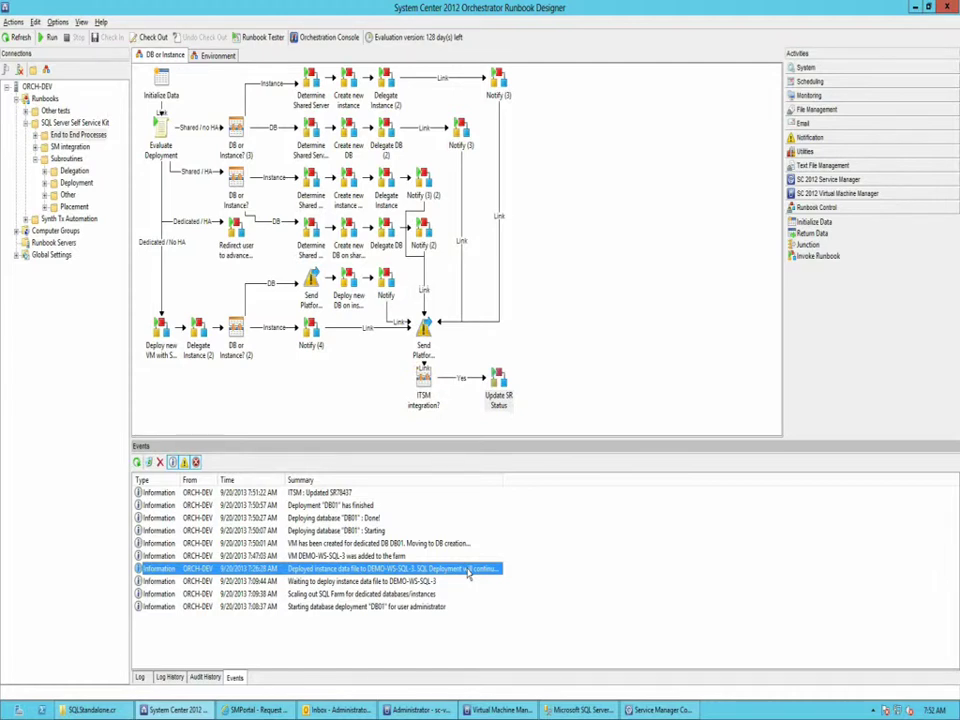
click(416, 556)
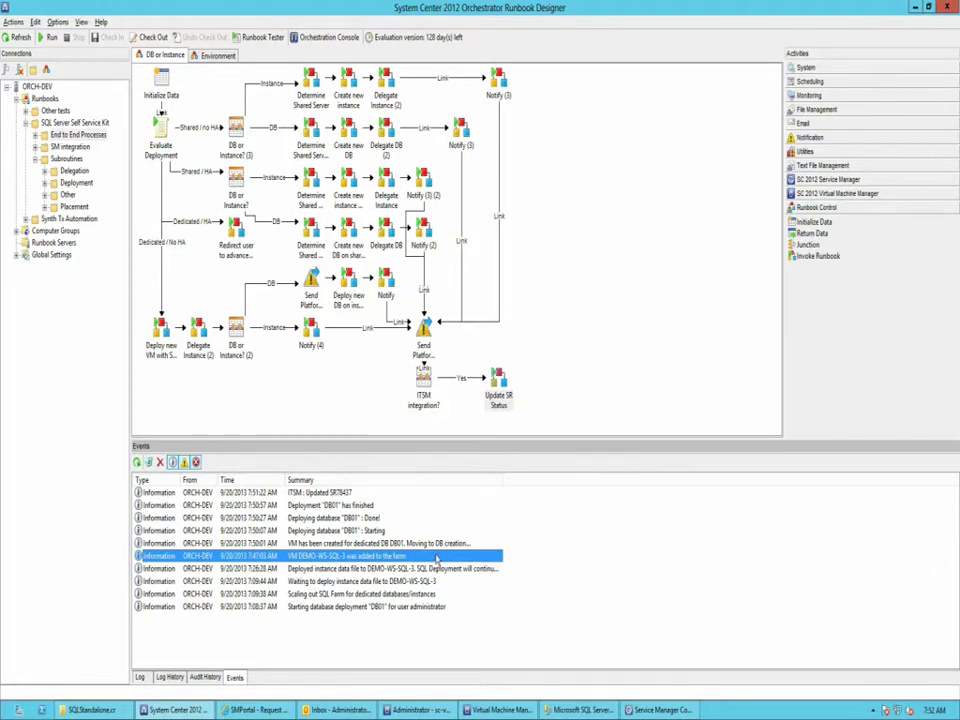
click(451, 547)
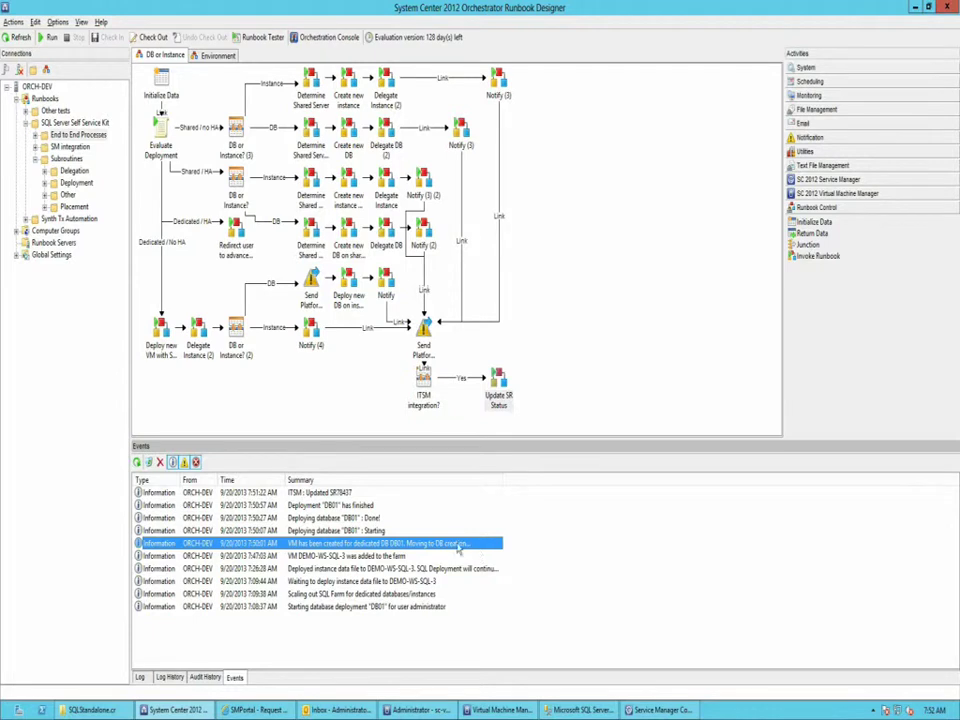
key(Up)
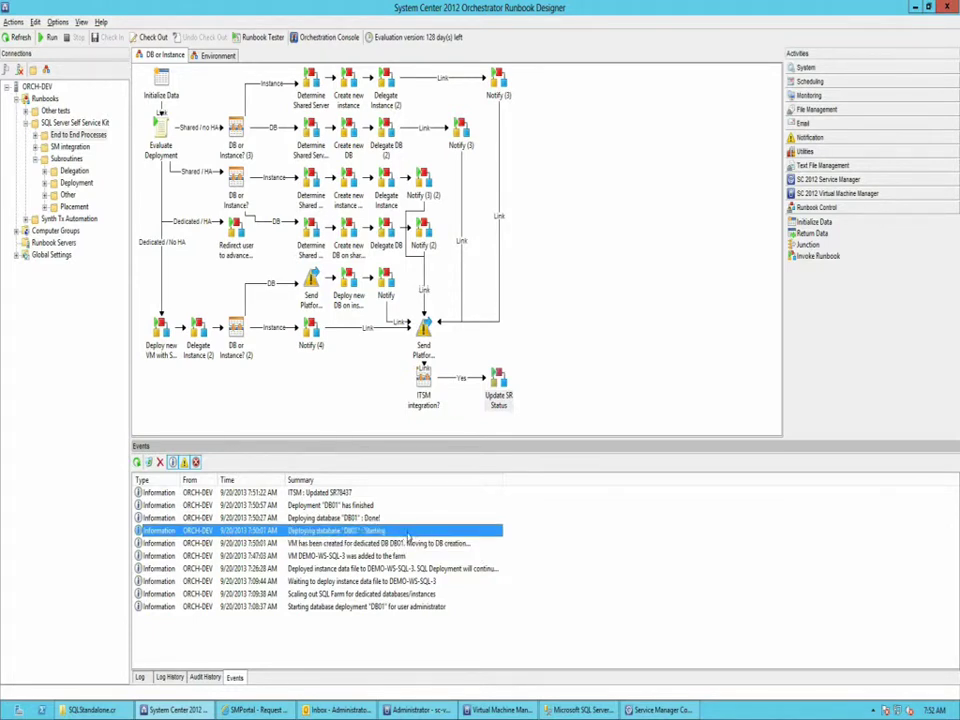